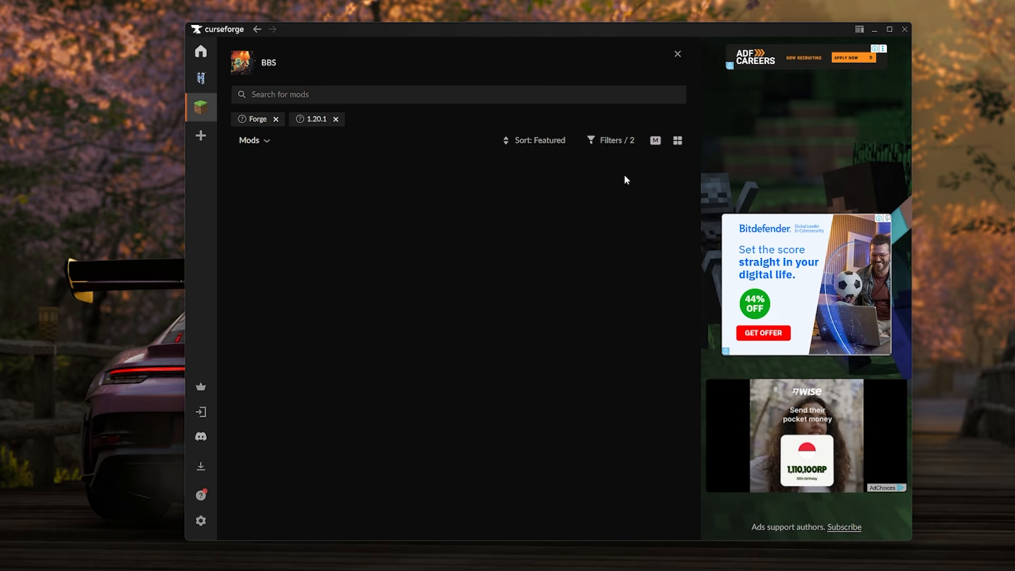
# Search the Forge 1.20.1 mods for "BBS" and install Blockbuster Studio in the BBS modpack.
pyautogui.write('BBS')
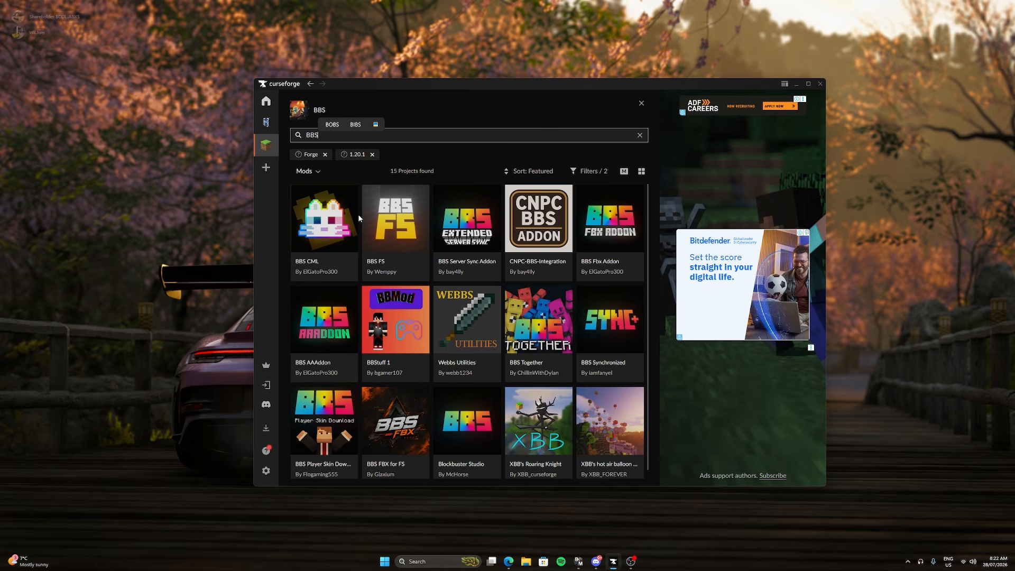
pyautogui.scroll(-1, 357, 214)
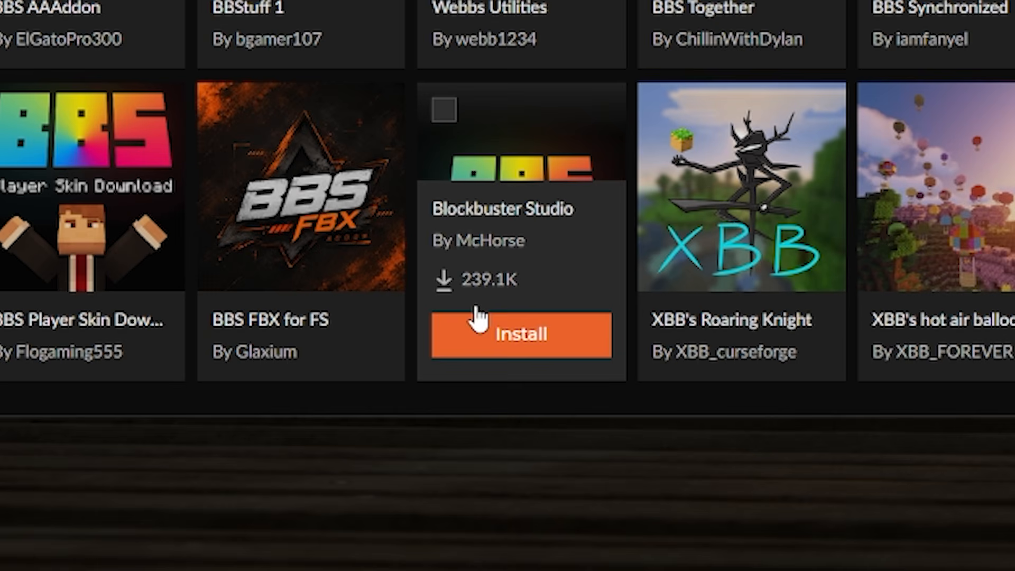
pyautogui.click(494, 338)
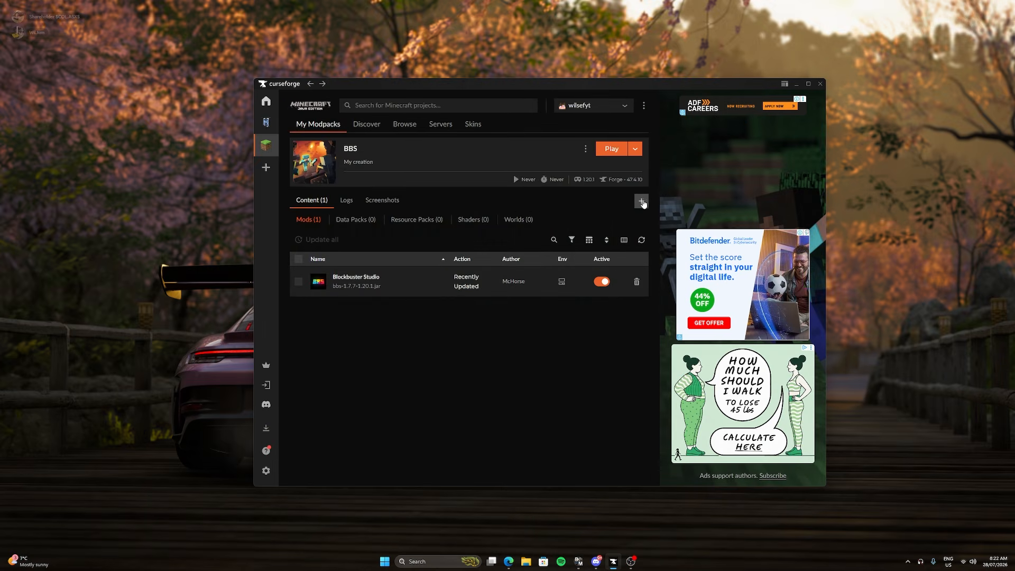
# Search for additional modpack content with "sinytra" and install the Sinytra Connector mod.
pyautogui.click(641, 201)
pyautogui.write('sinytra')
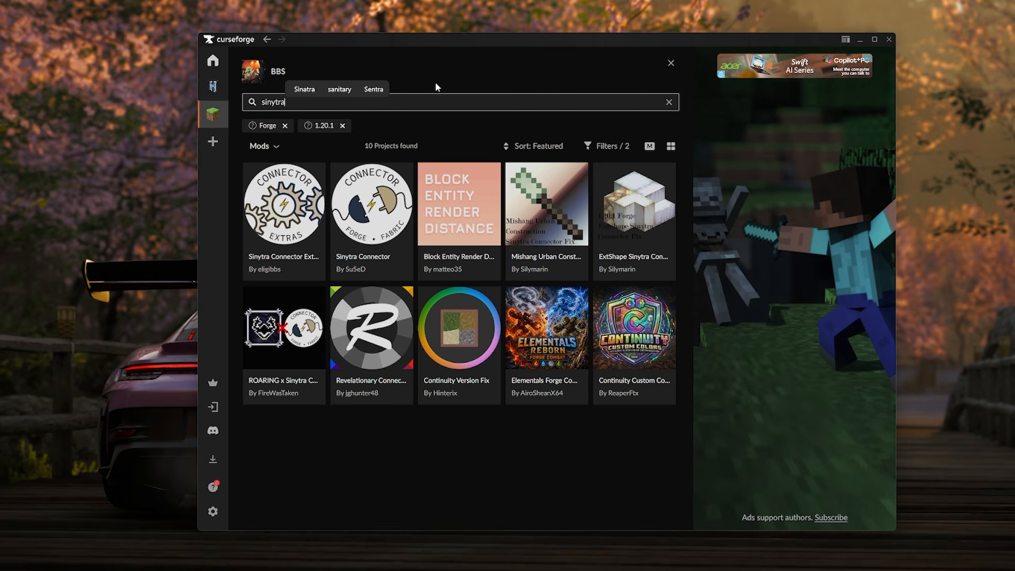
pyautogui.moveTo(357, 227)
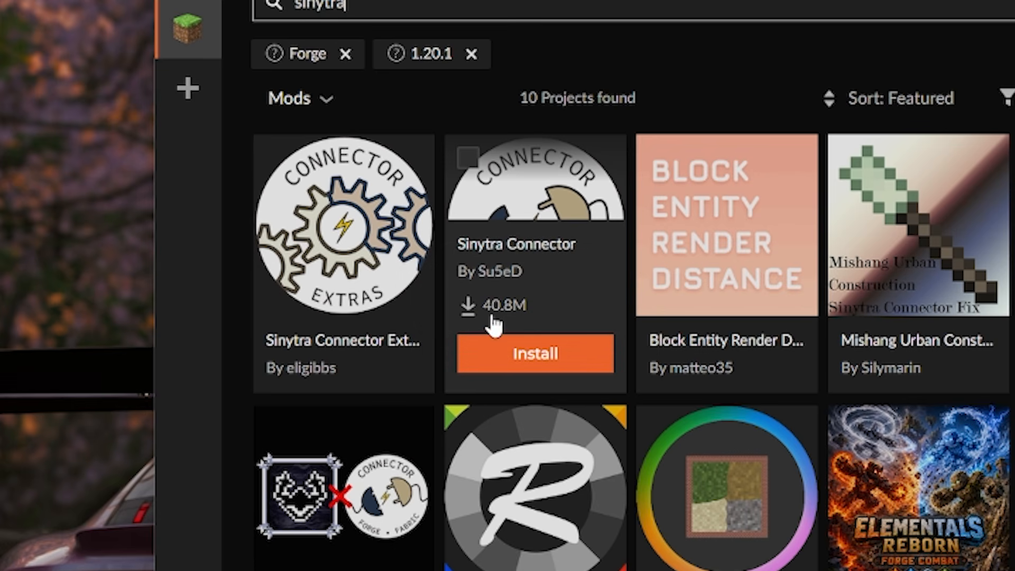
pyautogui.click(543, 355)
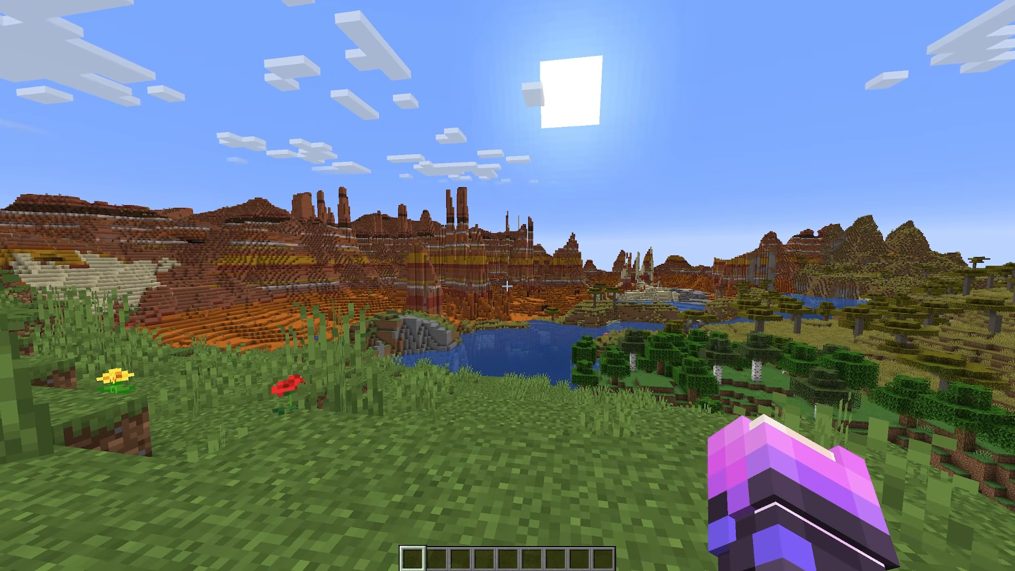
# Open the BBS dashboard's morphing forms in the Minecraft world and morph into the snow golem.
pyautogui.press('0')
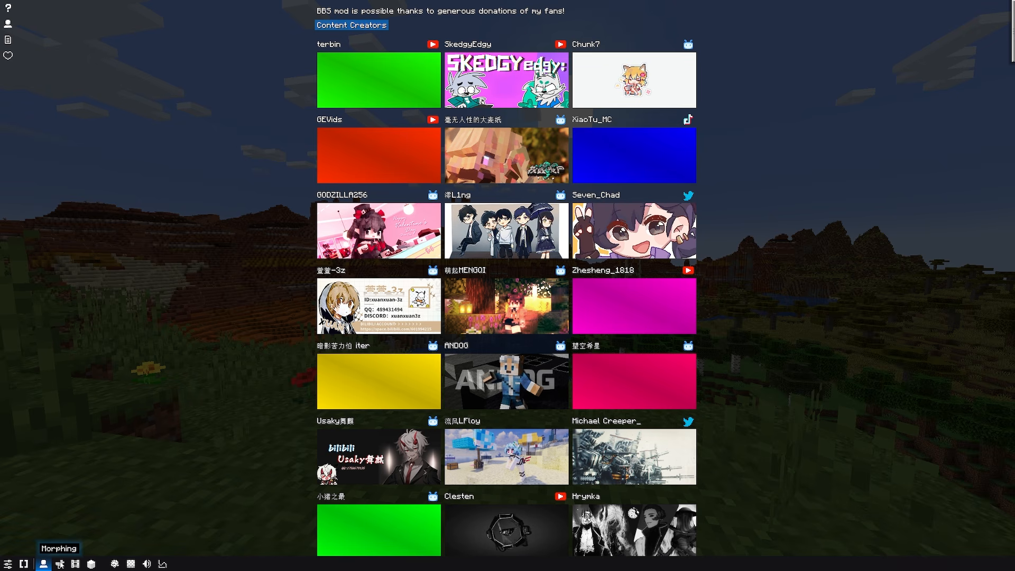
pyautogui.click(60, 563)
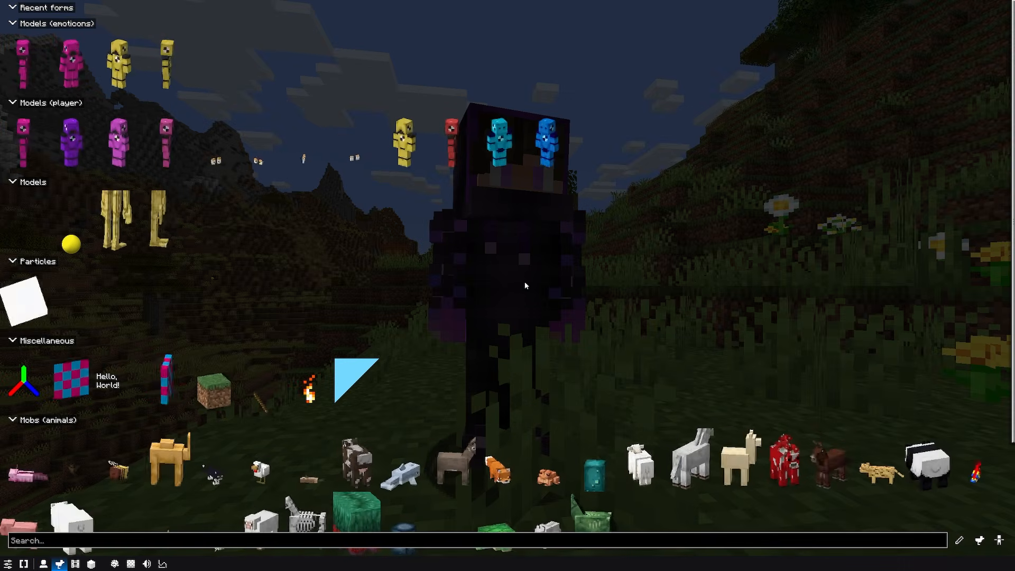
pyautogui.scroll(-3, 557, 233)
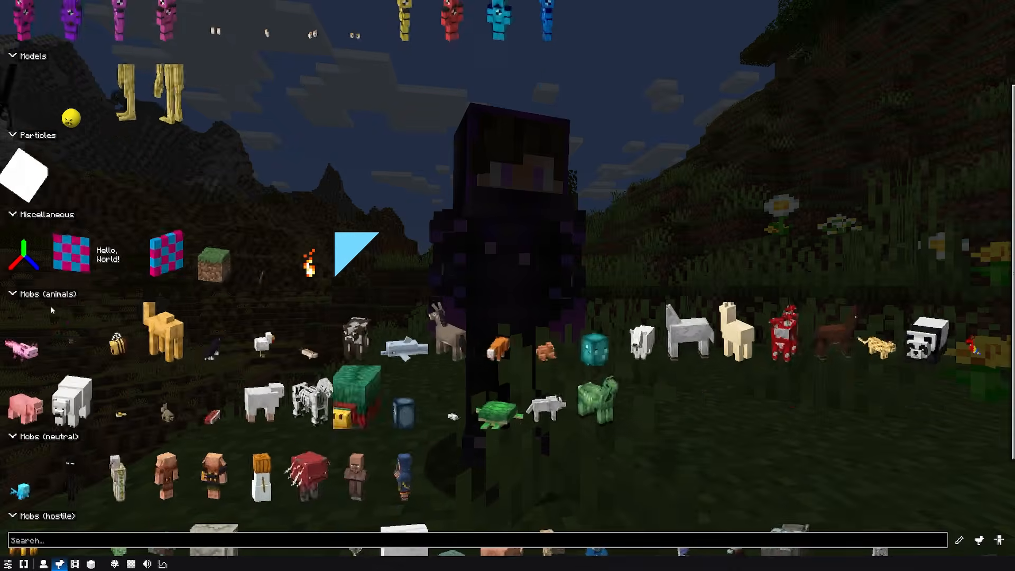
pyautogui.scroll(-2, 427, 307)
pyautogui.click(283, 396)
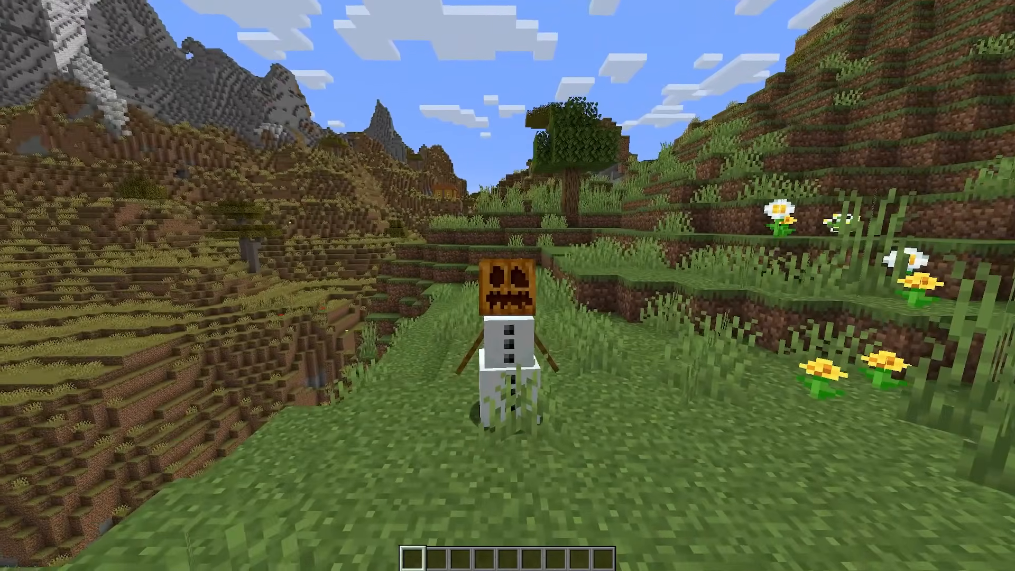
# Morph into the flat checkered billboard from the Miscellaneous forms and return to the world in third-person view.
pyautogui.press('b')
pyautogui.click(609, 240)
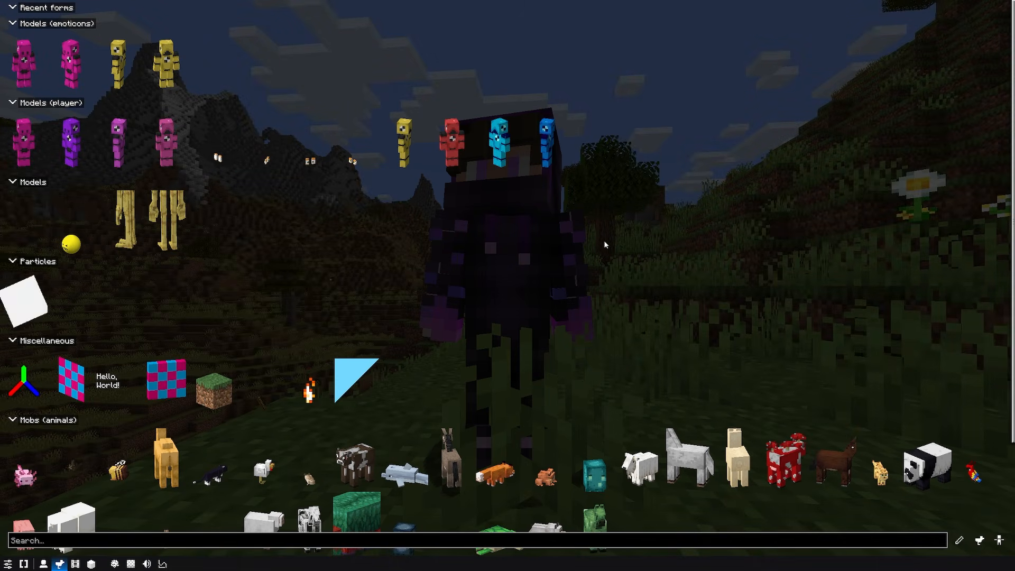
pyautogui.scroll(-2, 605, 242)
pyautogui.scroll(-1, 48, 258)
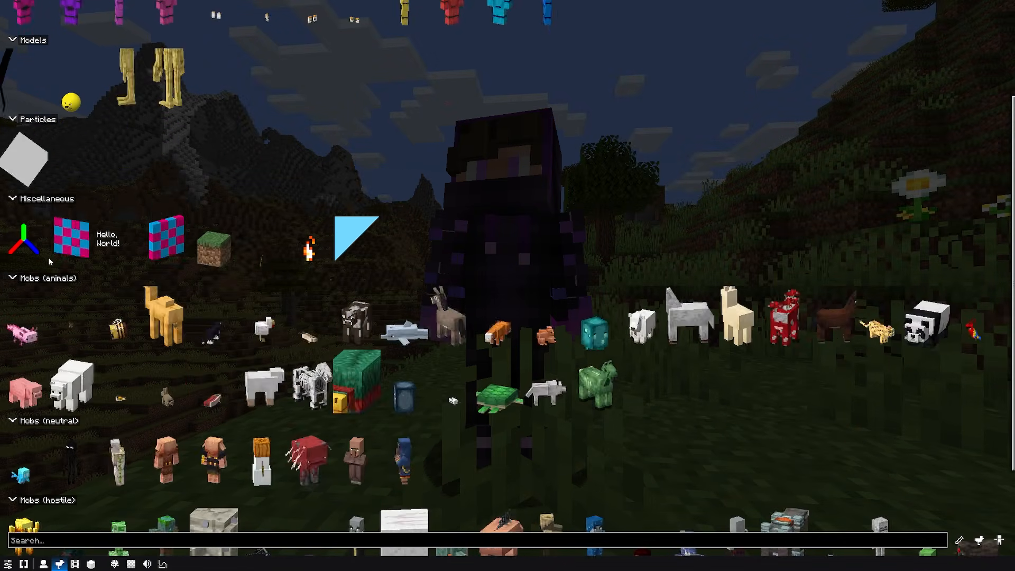
pyautogui.click(39, 252)
pyautogui.click(65, 247)
pyautogui.press('Escape')
pyautogui.press('F5')
pyautogui.press('F5')
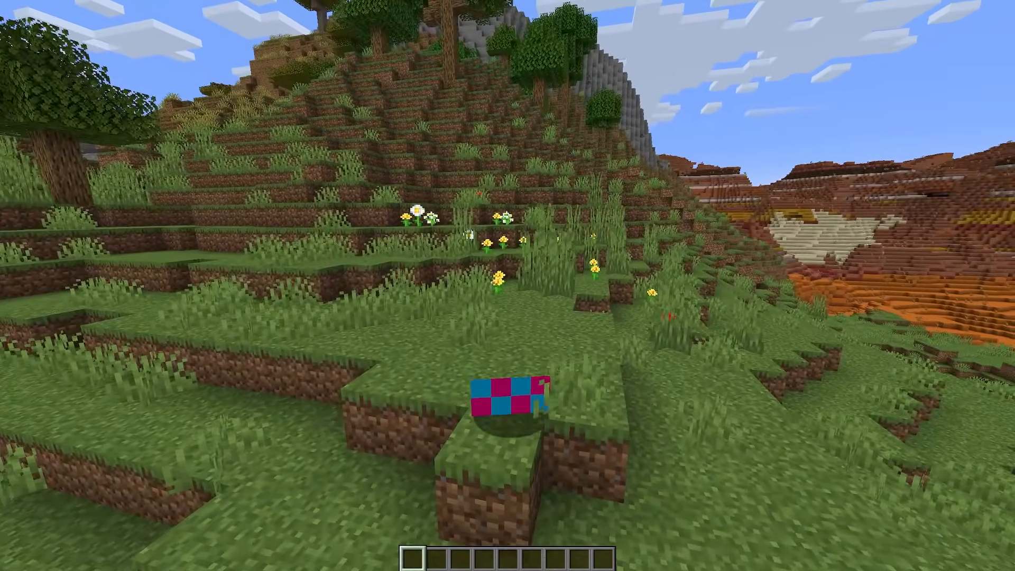
# Walk and jump around the grassy hillside to examine the billboard morph from behind.
pyautogui.press('s')
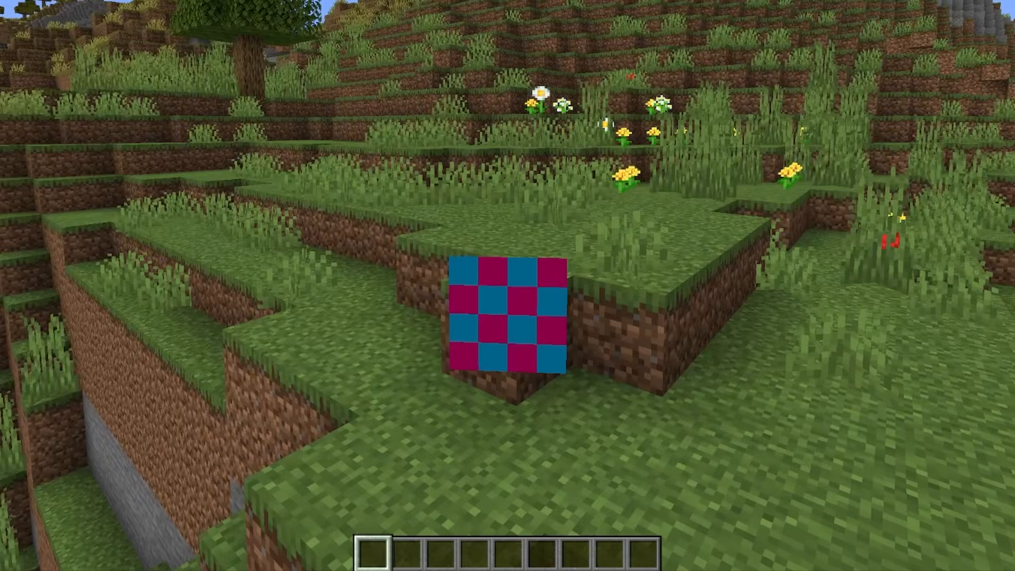
pyautogui.press('w')
pyautogui.press('space')
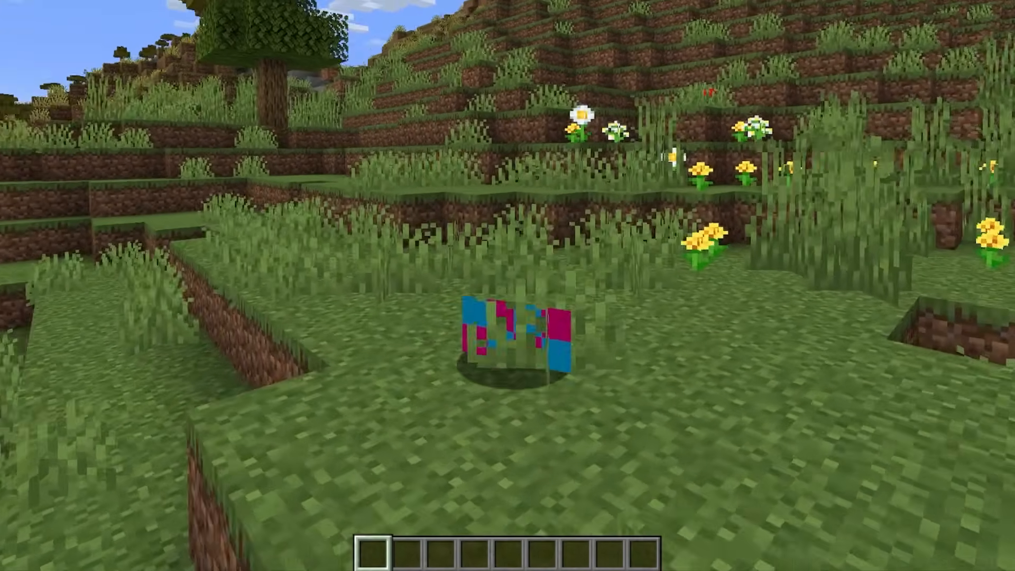
pyautogui.press('s')
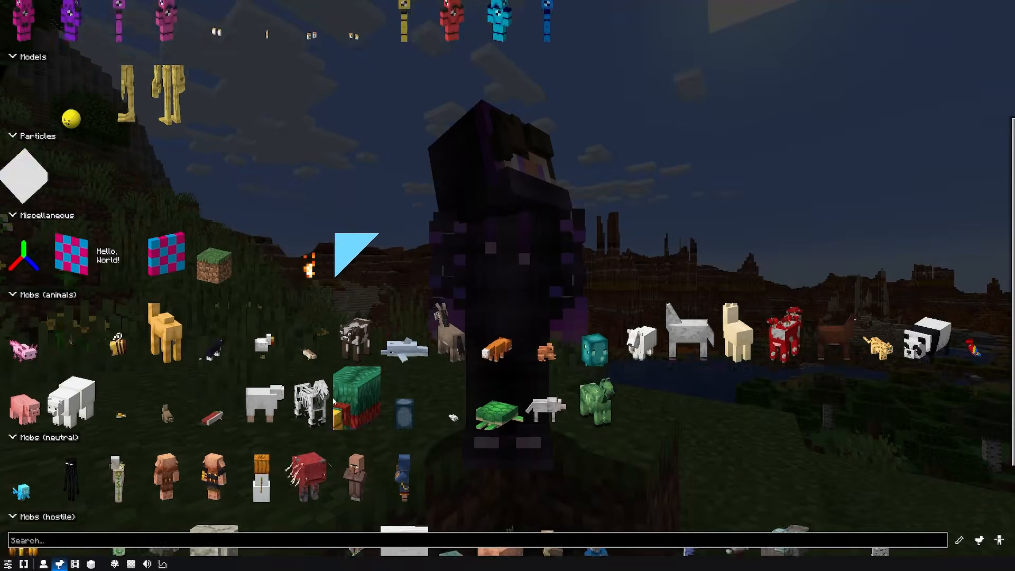
# Look through the form categories, select the error.png billboard under Miscellaneous as the morph, and return to the world.
pyautogui.scroll(-5, 359, 449)
pyautogui.scroll(-4, 364, 484)
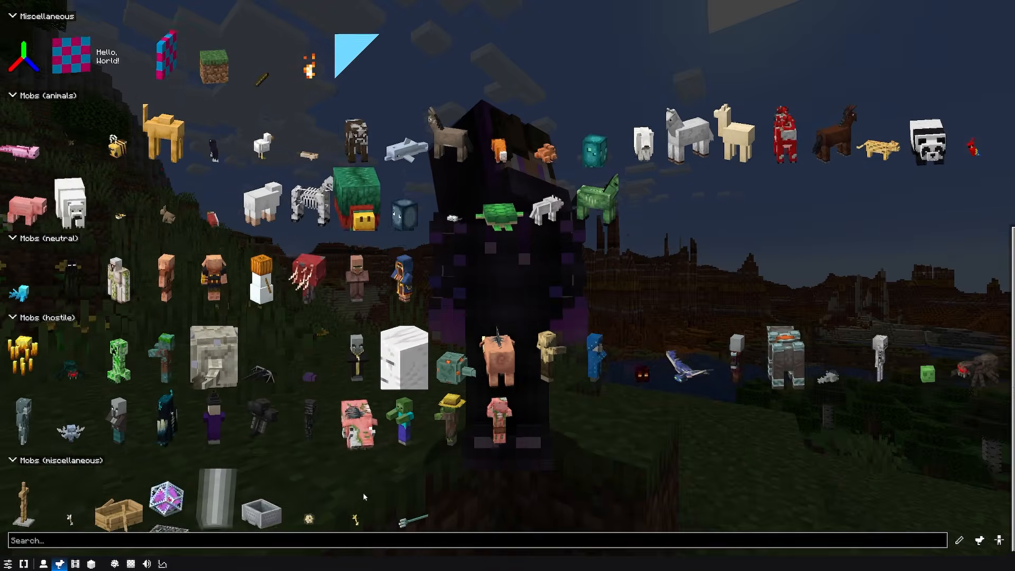
pyautogui.scroll(7, 363, 496)
pyautogui.scroll(5, 363, 492)
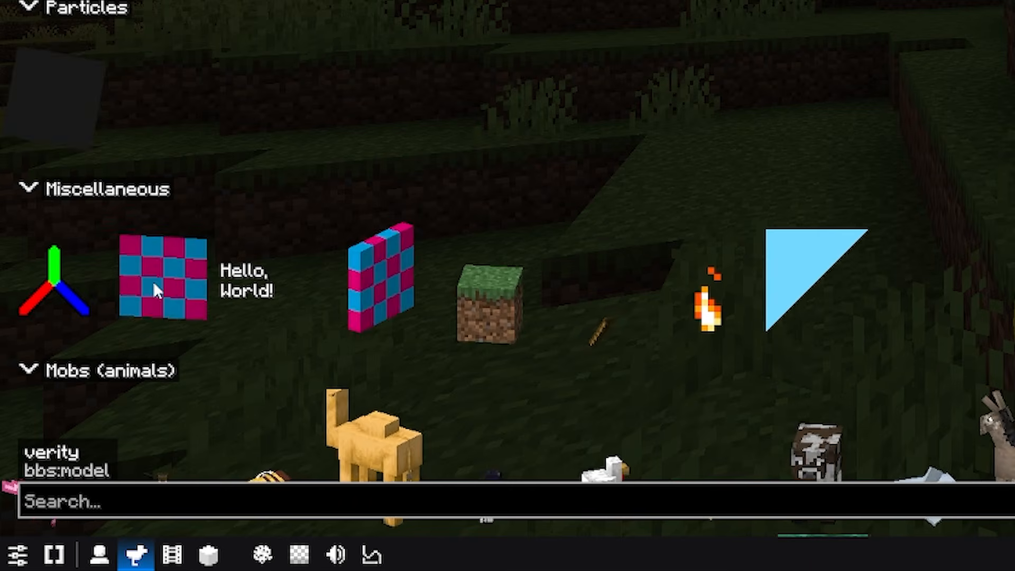
pyautogui.click(156, 290)
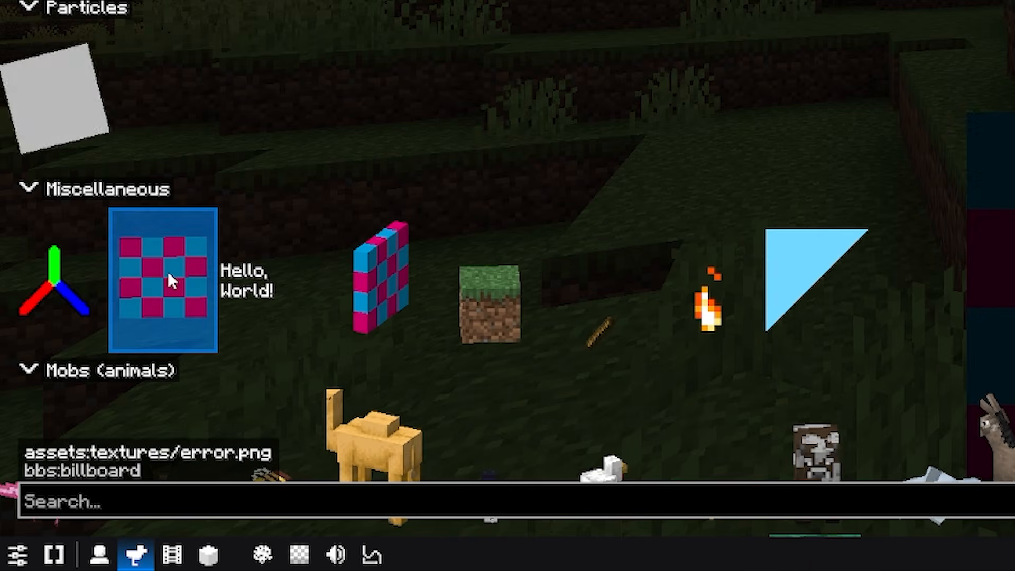
pyautogui.press('Escape')
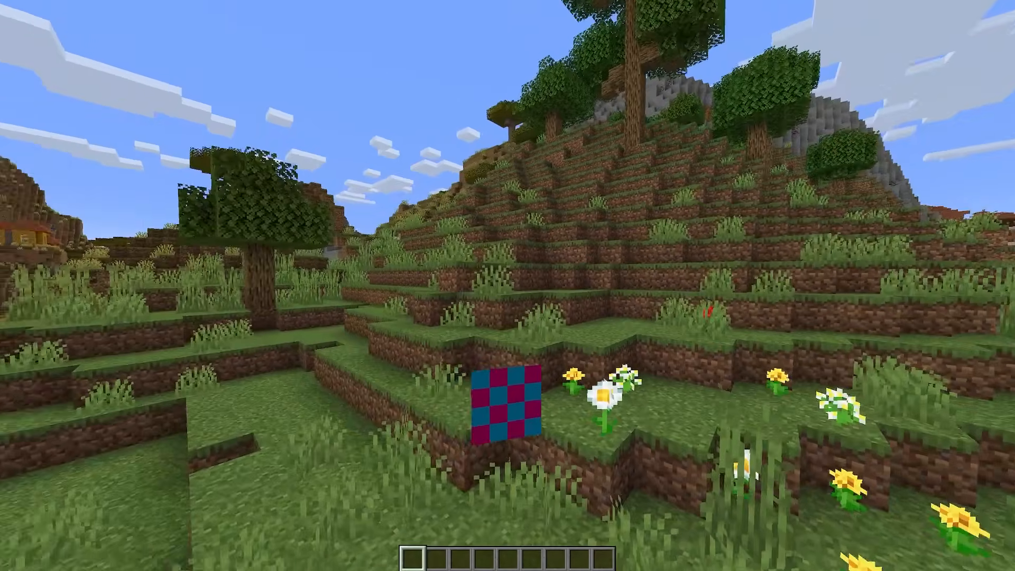
# Open the error.png billboard form for editing and bring up its texture picker.
pyautogui.press('0')
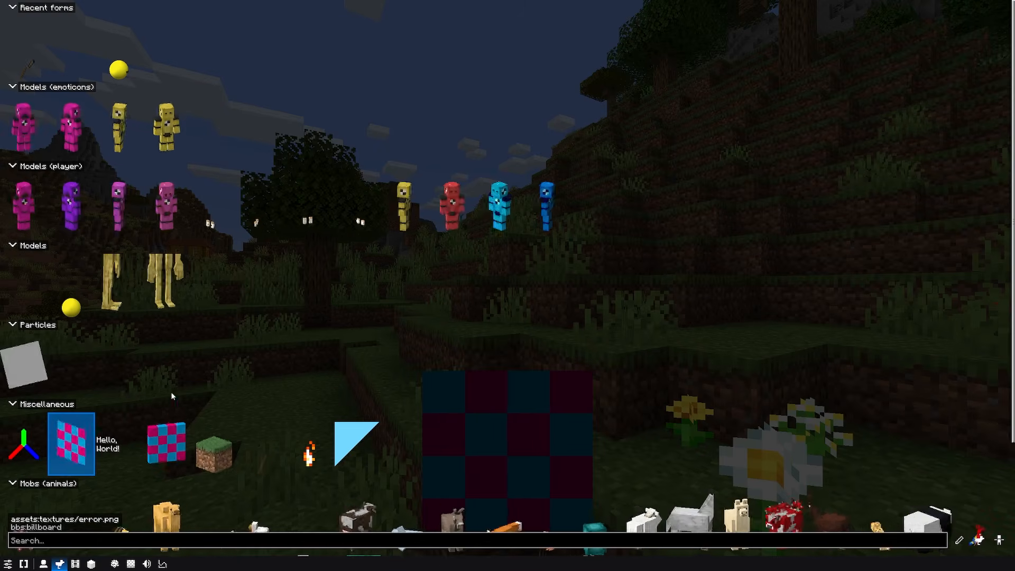
pyautogui.rightClick(74, 438)
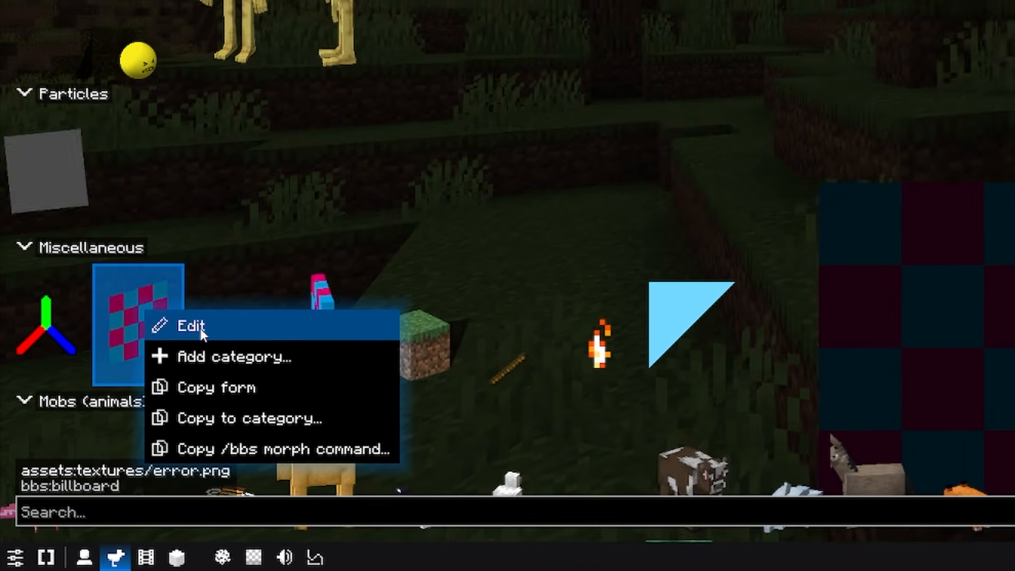
pyautogui.click(201, 328)
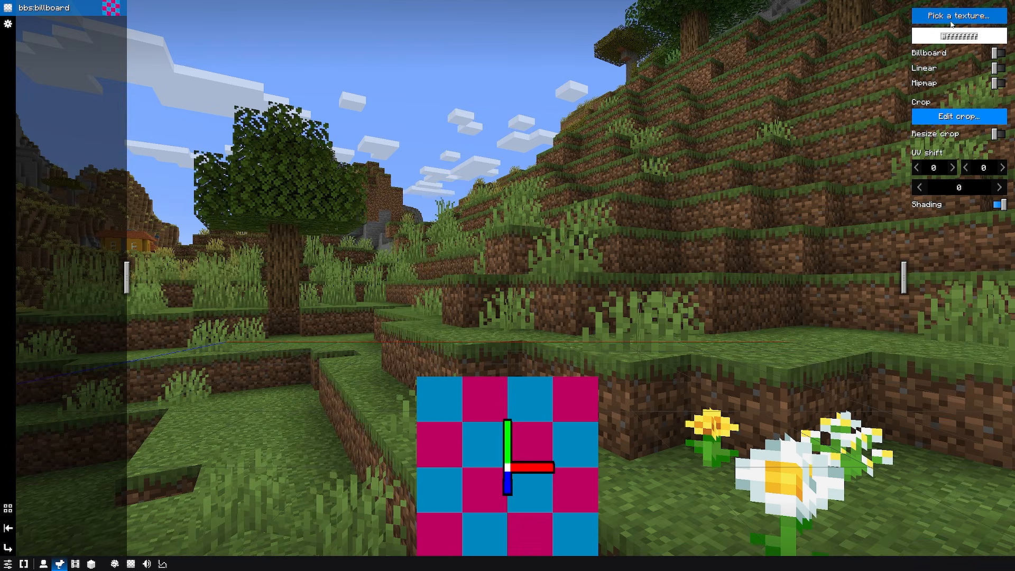
pyautogui.click(952, 17)
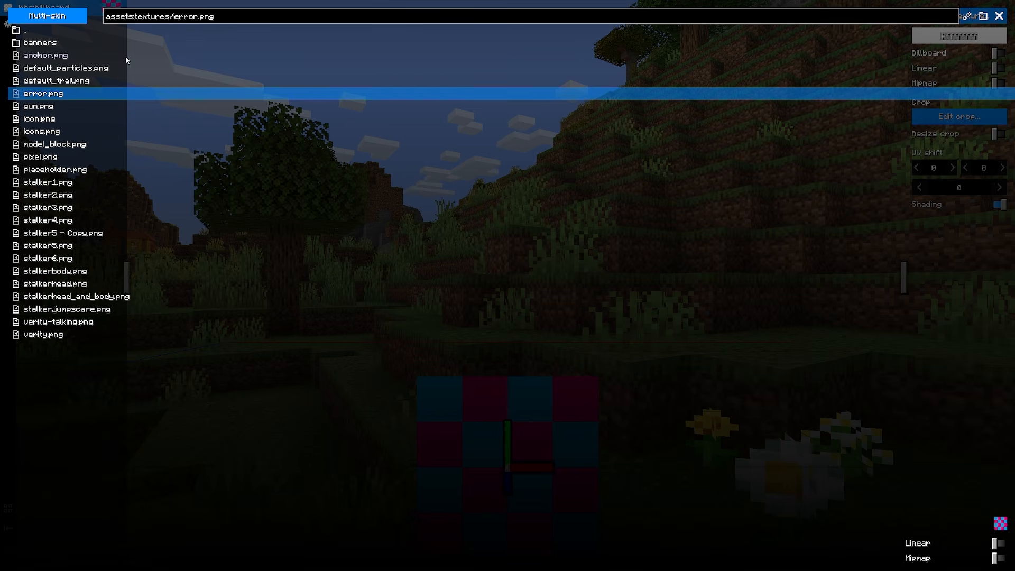
# Switch to File Explorer, go to the HORROR MODS (1) instance folder, and check in CurseForge where that profile's folder is opened.
pyautogui.hotkey('alt', 'Tab')
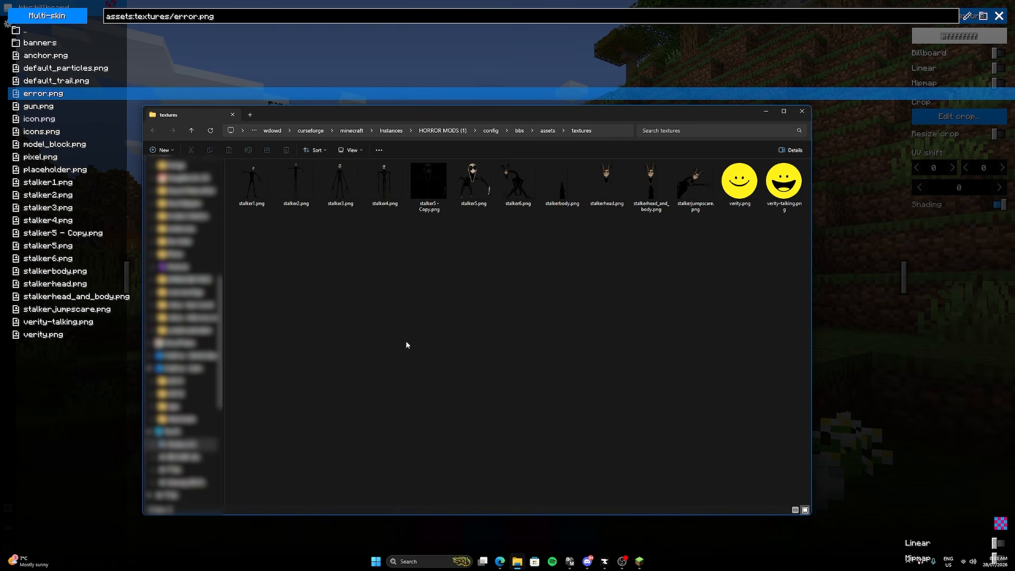
pyautogui.click(437, 131)
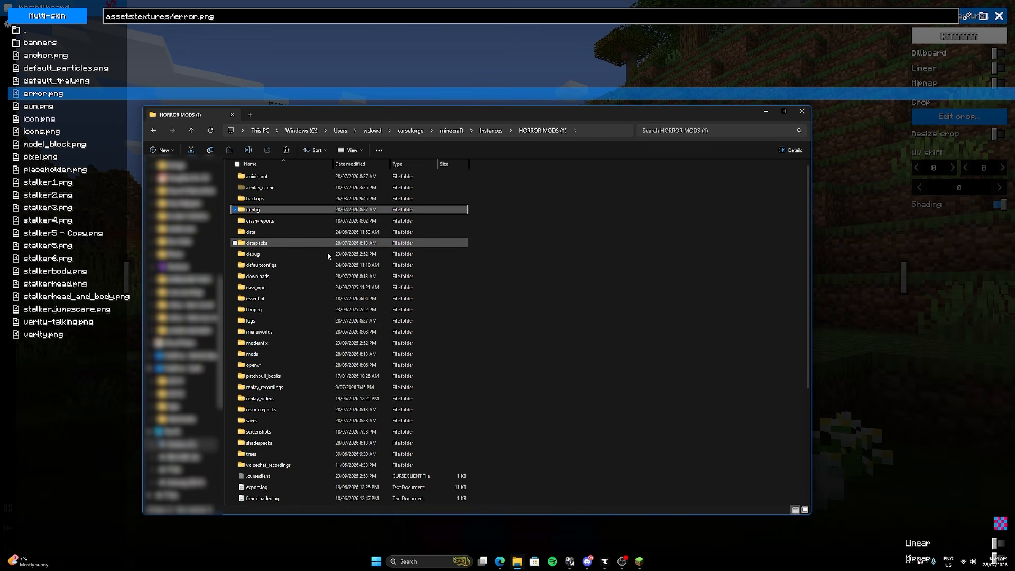
pyautogui.click(604, 562)
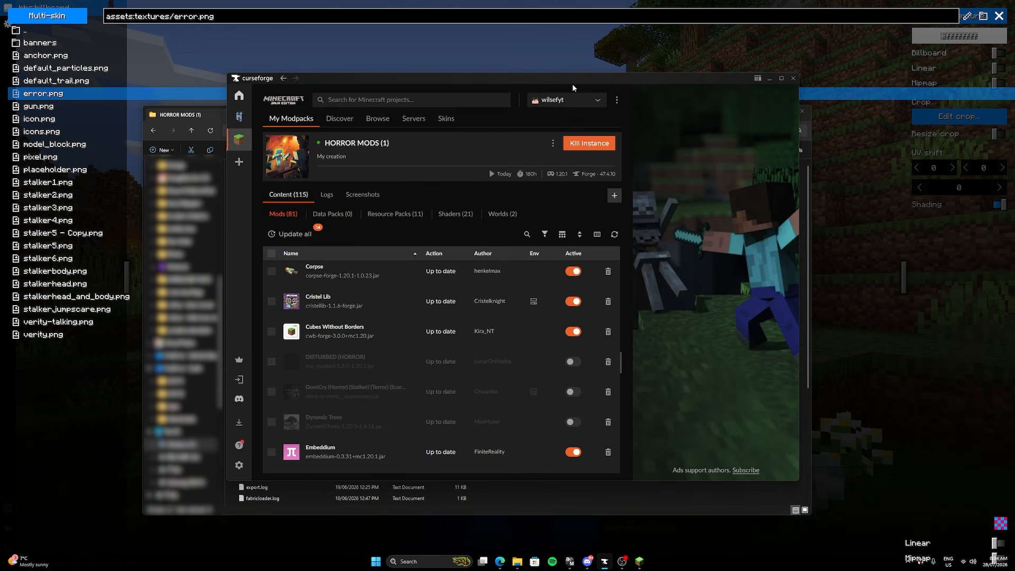
pyautogui.click(553, 142)
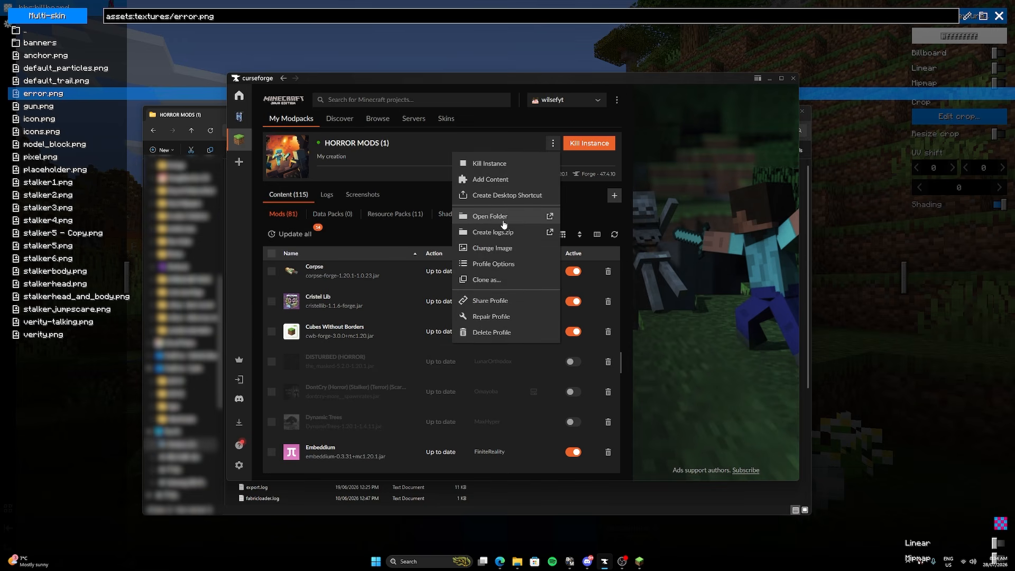
pyautogui.click(768, 80)
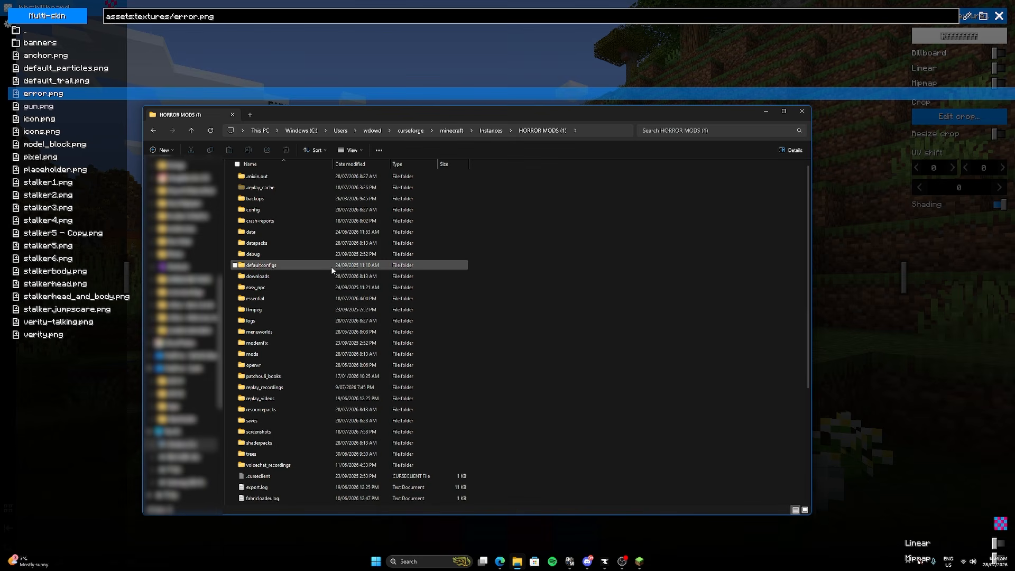
# Browse the instance folder to config/bbs/assets/textures, view its PNG images, and put the File Explorer window away.
pyautogui.doubleClick(270, 209)
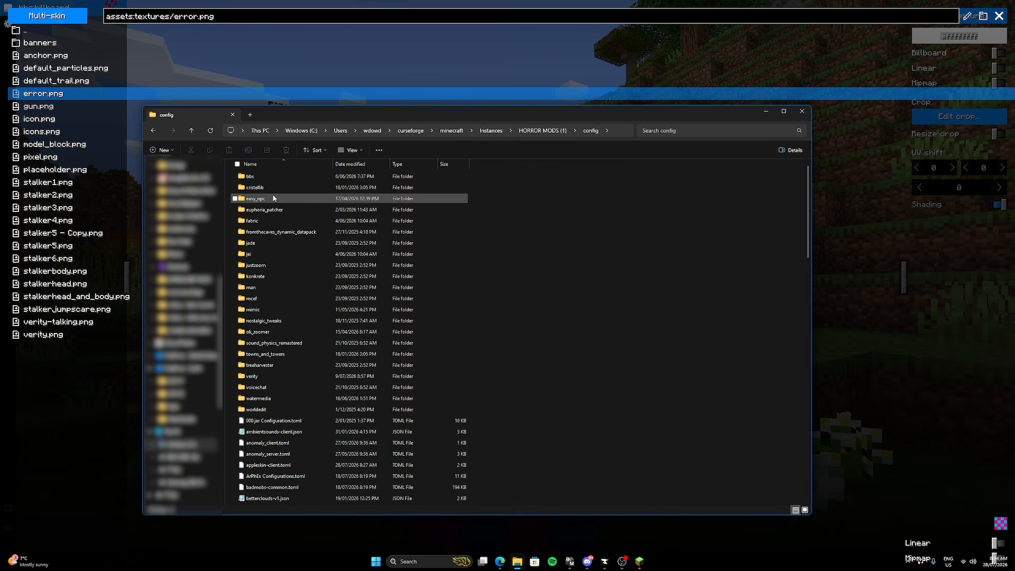
pyautogui.doubleClick(273, 177)
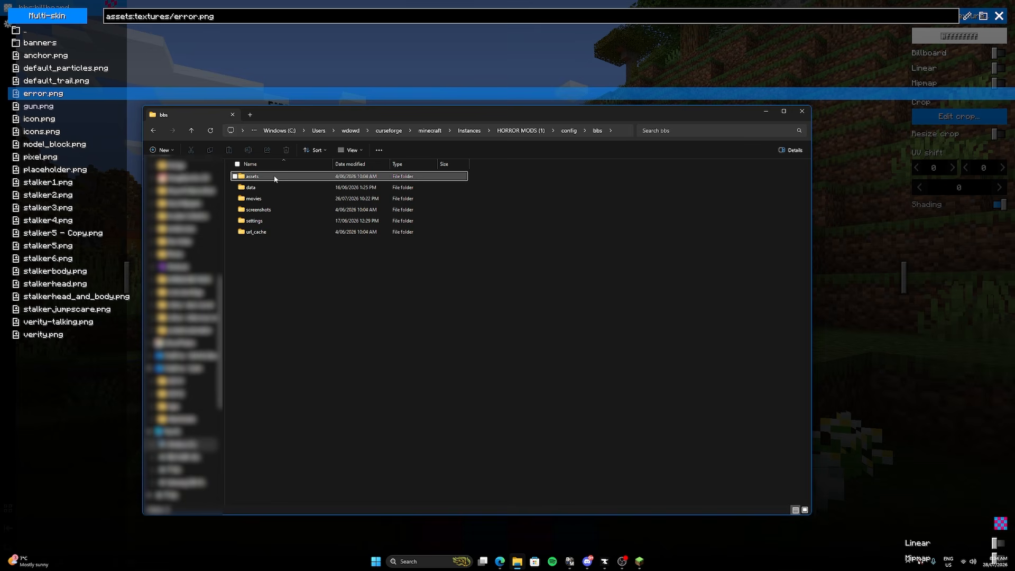
pyautogui.doubleClick(274, 176)
pyautogui.doubleClick(271, 215)
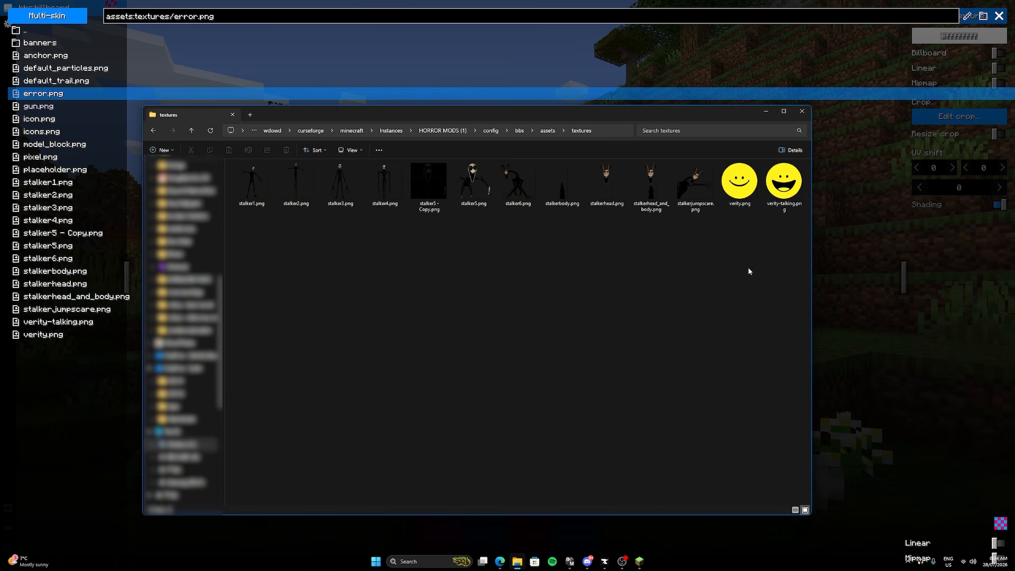
pyautogui.click(765, 112)
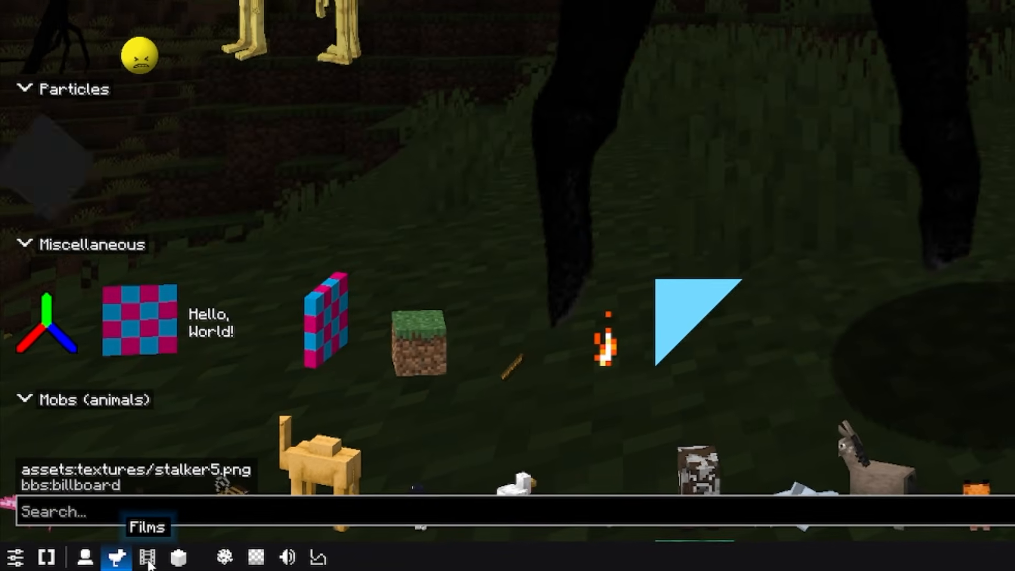
# Create a new film named Stalker and close the films list.
pyautogui.click(148, 560)
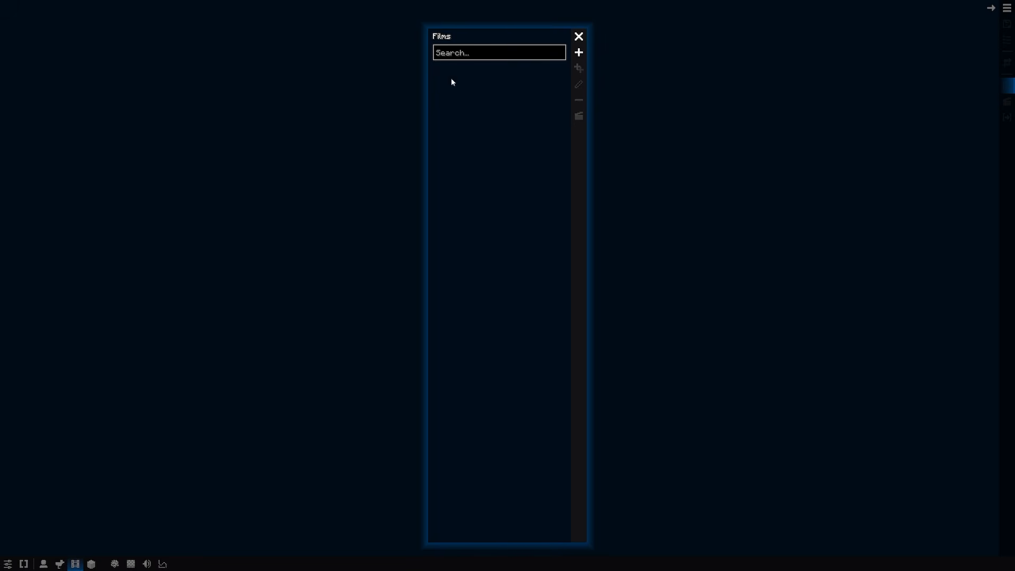
pyautogui.click(579, 53)
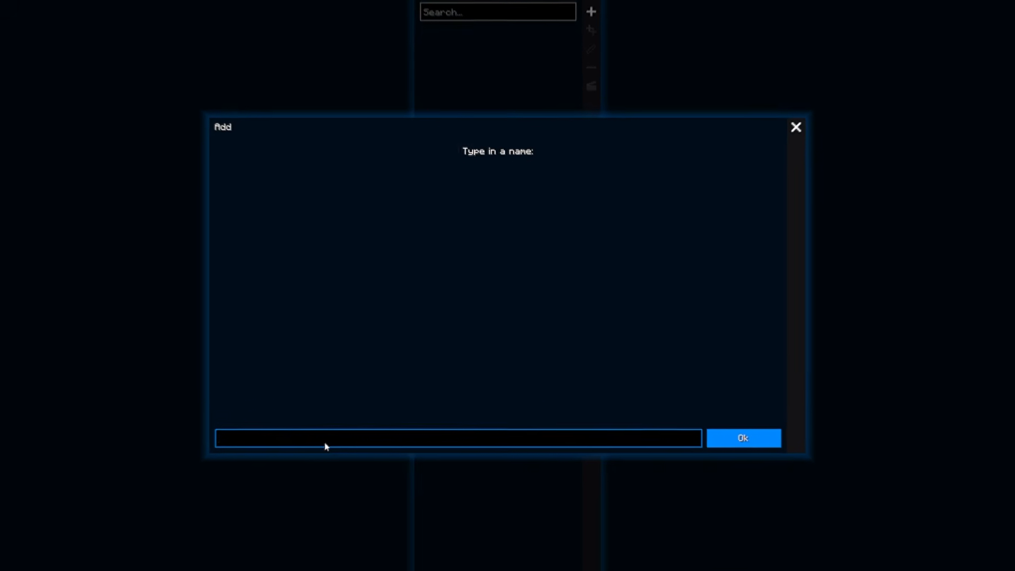
pyautogui.write('Stalker')
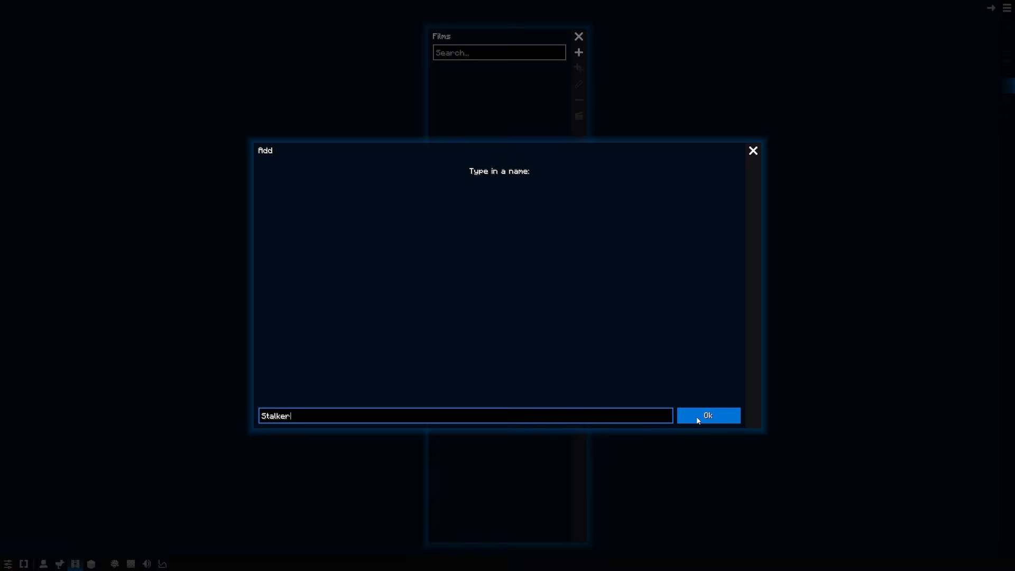
pyautogui.click(698, 416)
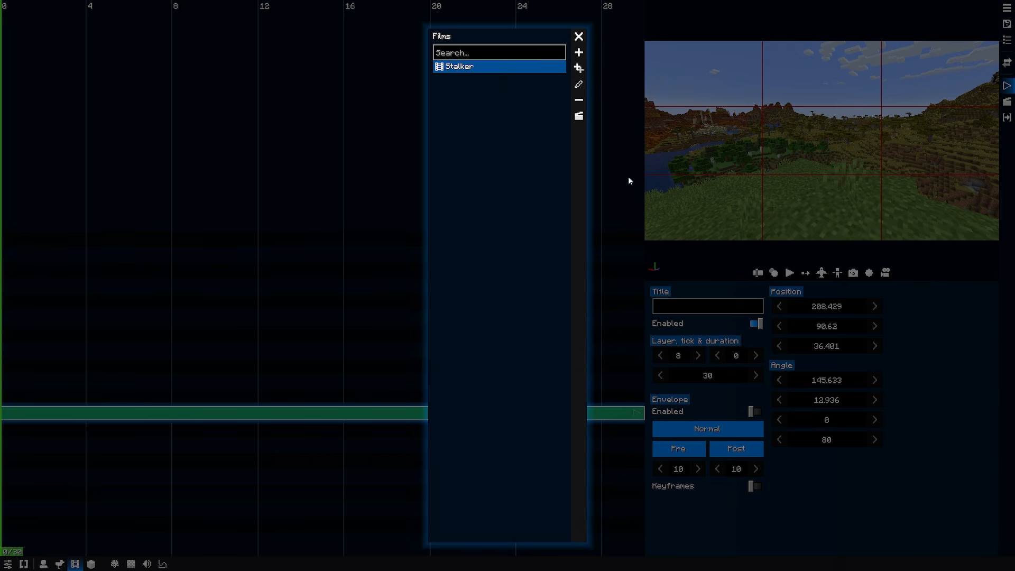
pyautogui.click(578, 37)
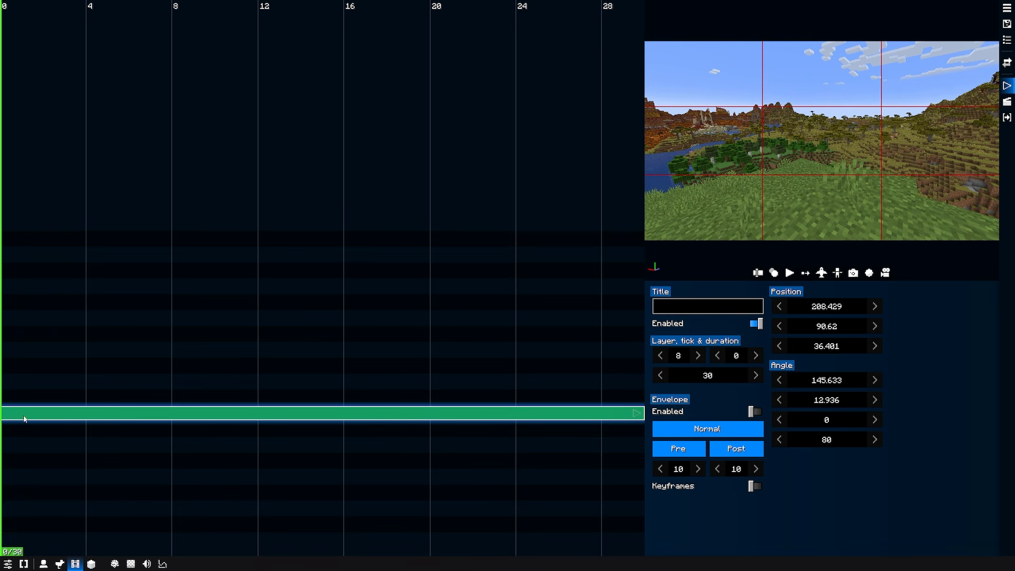
# Add a replay to the Stalker film and assign it the error.png billboard form from the Miscellaneous category.
pyautogui.scroll(-5, 24, 419)
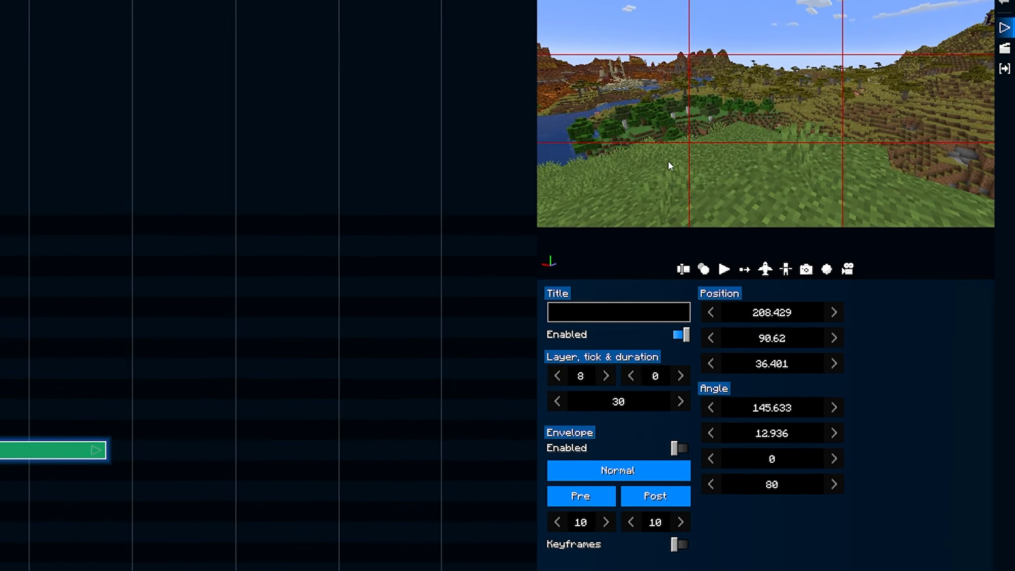
pyautogui.click(683, 269)
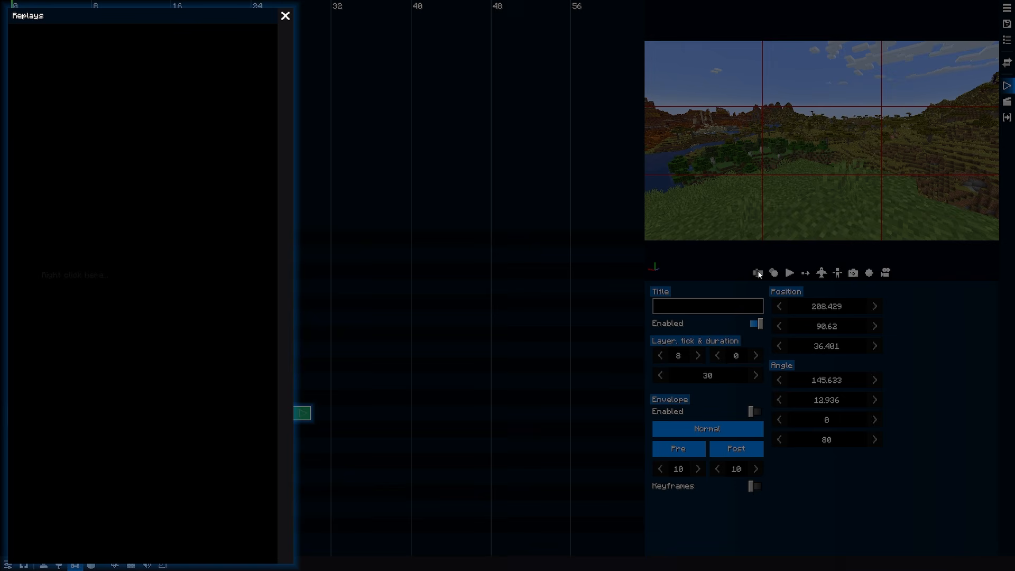
pyautogui.rightClick(67, 158)
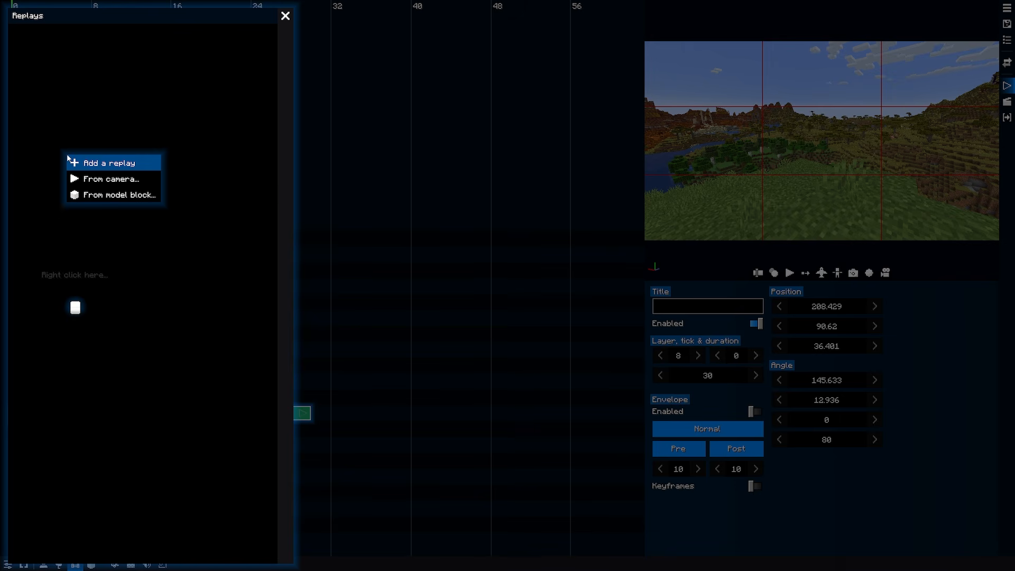
pyautogui.click(77, 165)
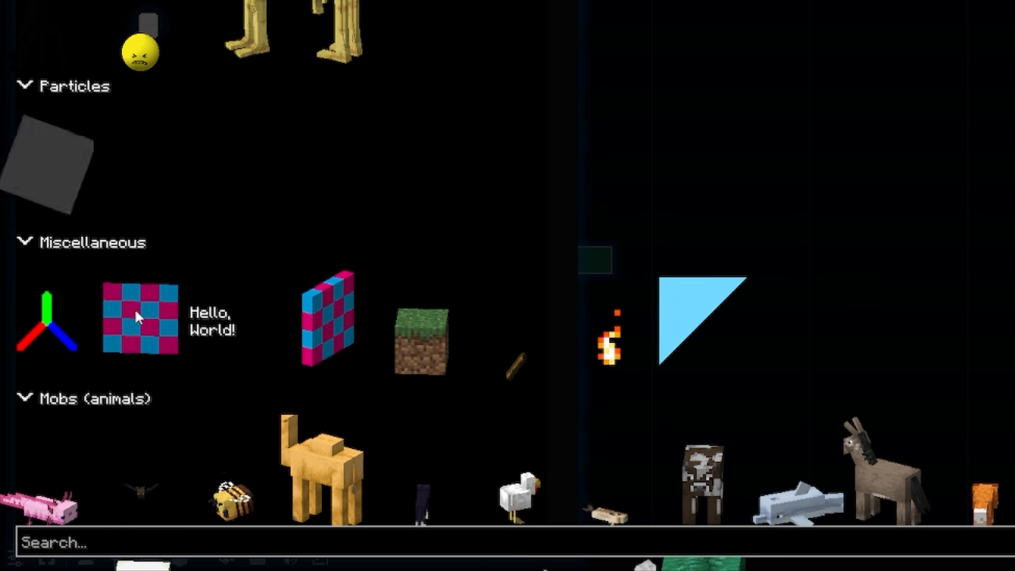
pyautogui.click(134, 306)
pyautogui.click(134, 306)
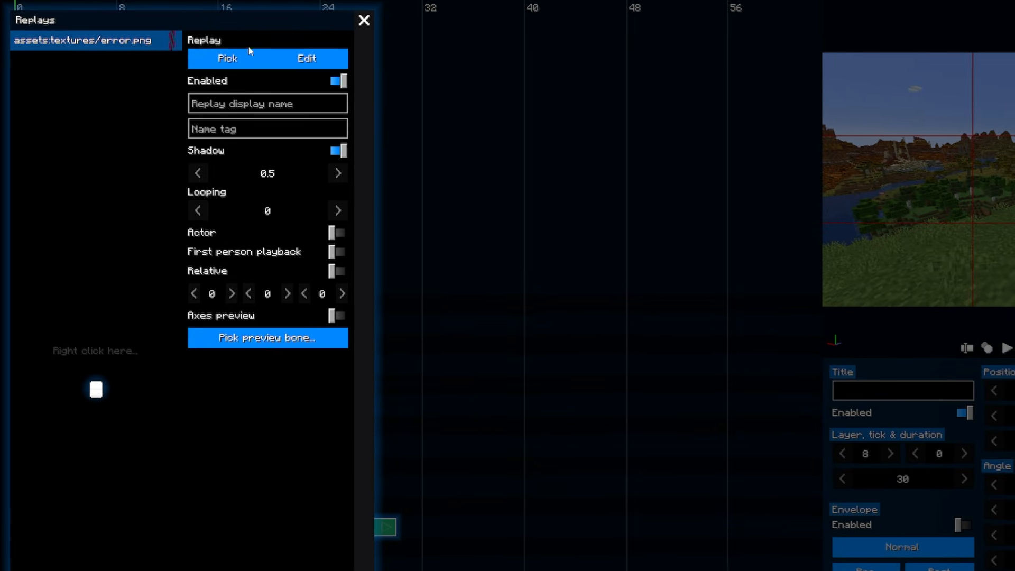
pyautogui.click(240, 59)
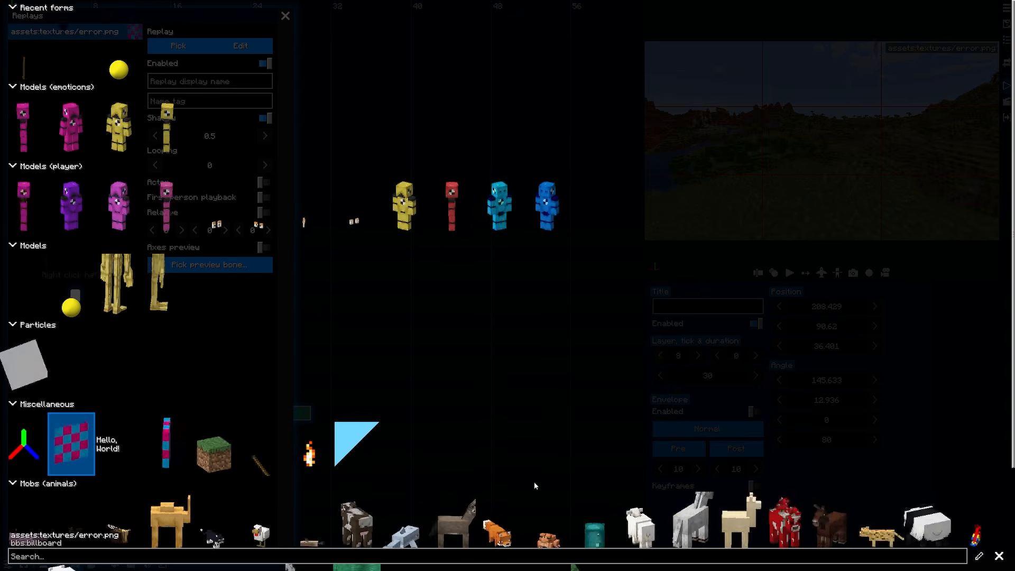
pyautogui.press('Escape')
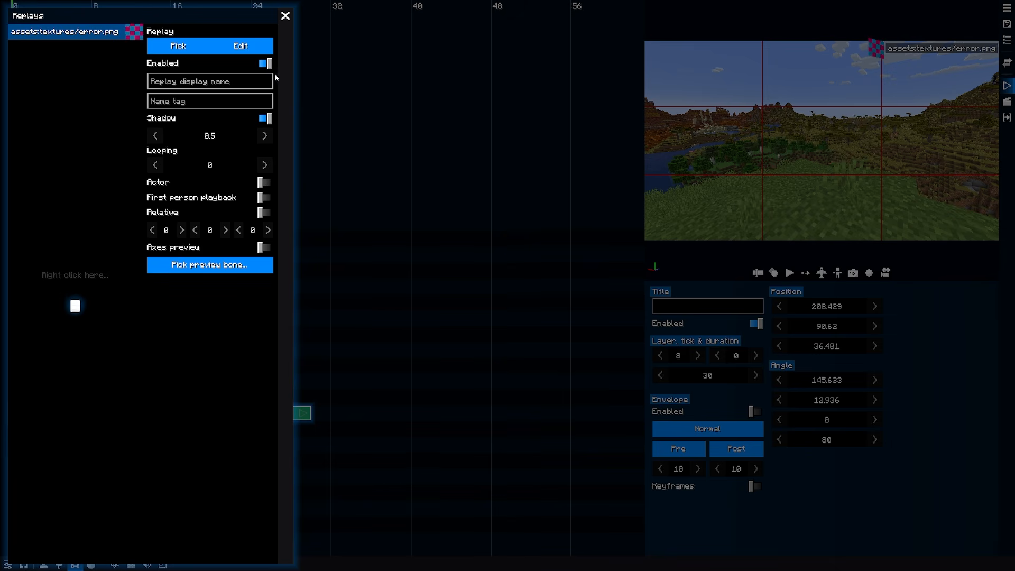
# Change the replay's billboard texture to stalker5.png and close the replays list.
pyautogui.click(256, 50)
pyautogui.click(951, 16)
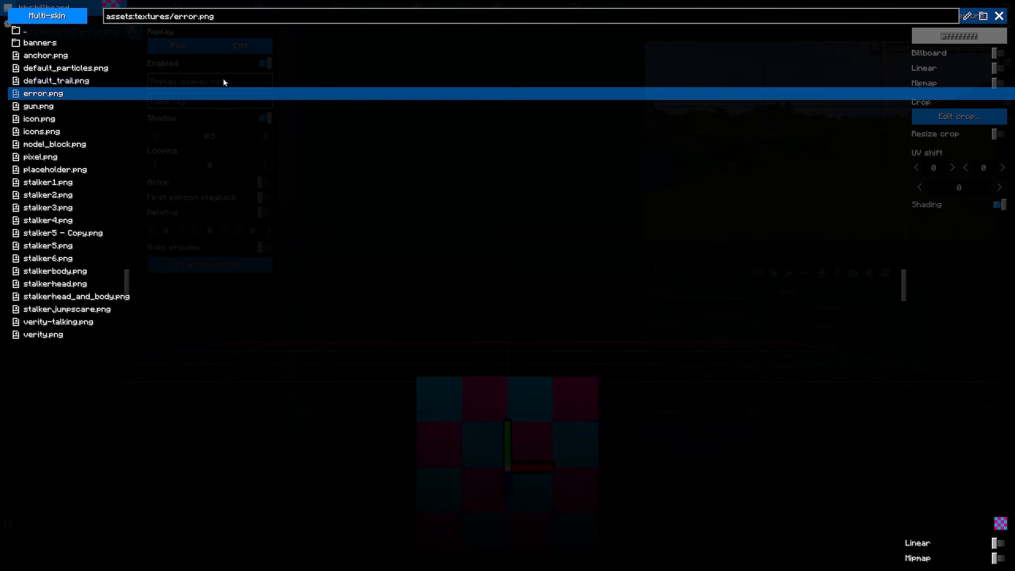
pyautogui.click(59, 261)
pyautogui.click(58, 245)
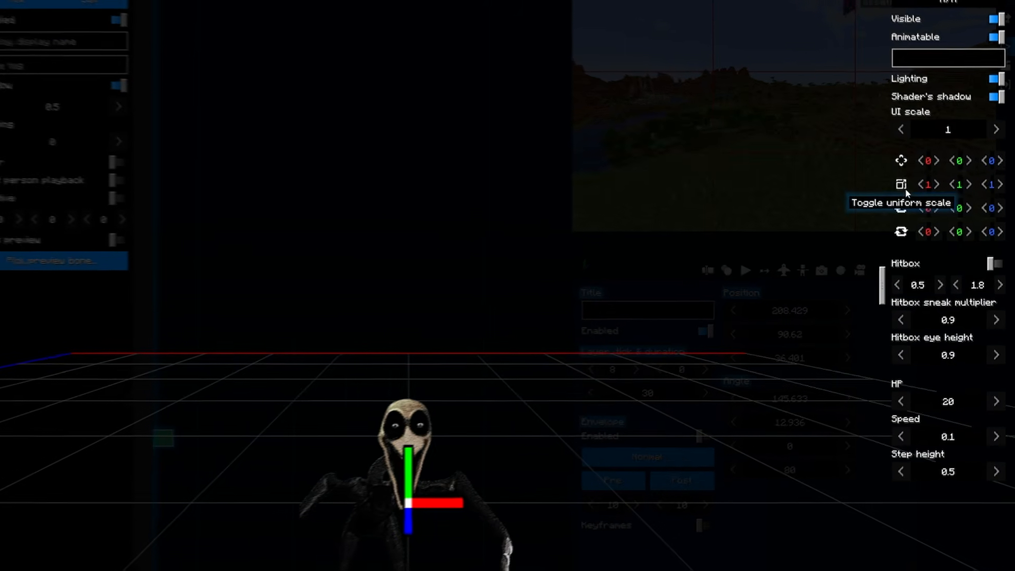
pyautogui.click(886, 172)
pyautogui.click(993, 178)
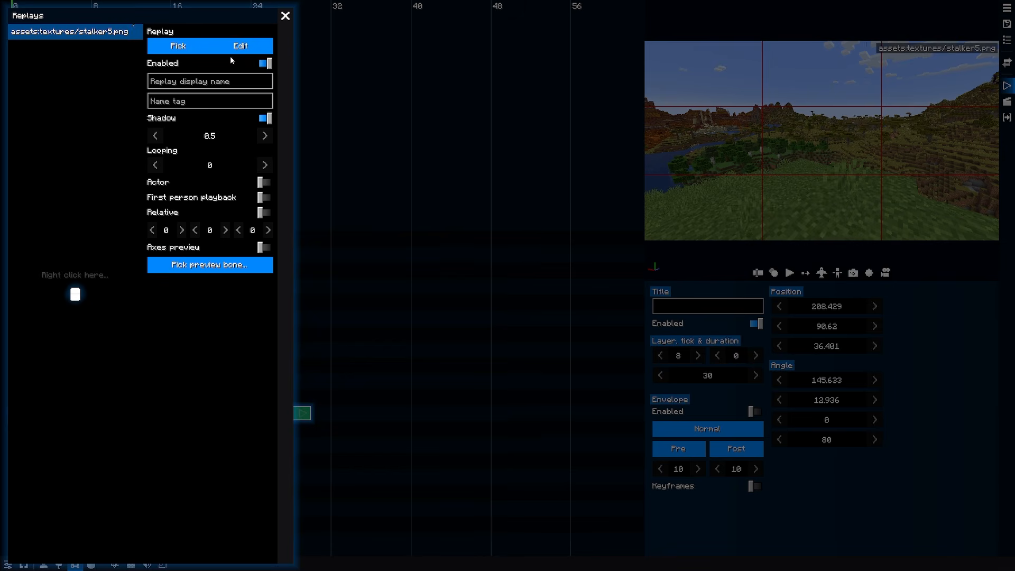
pyautogui.click(288, 13)
# Turn on flight mode and steer the camera around to face the grassy hillside with flowers.
pyautogui.scroll(-8, 43, 411)
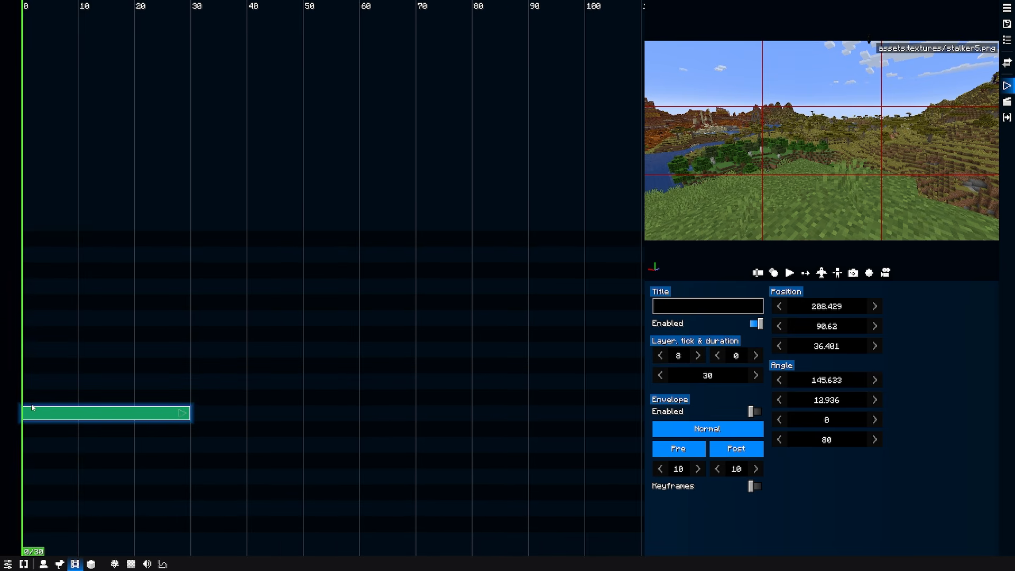
pyautogui.scroll(4, 31, 408)
pyautogui.scroll(-2, 31, 408)
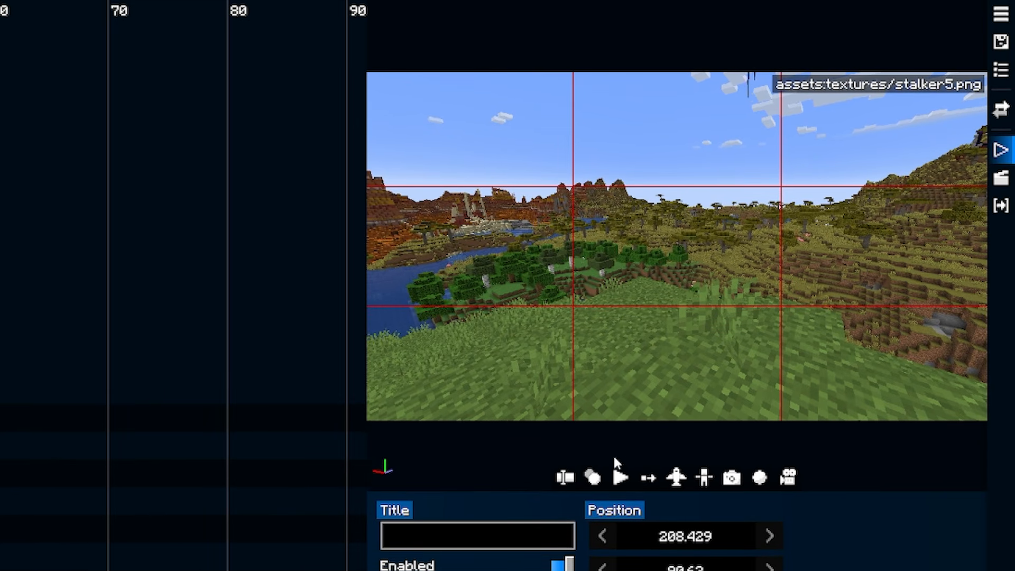
pyautogui.click(678, 480)
pyautogui.press('s')
pyautogui.moveTo(656, 251); pyautogui.dragTo(785, 267)
pyautogui.press('s')
pyautogui.press('s')
pyautogui.press('w')
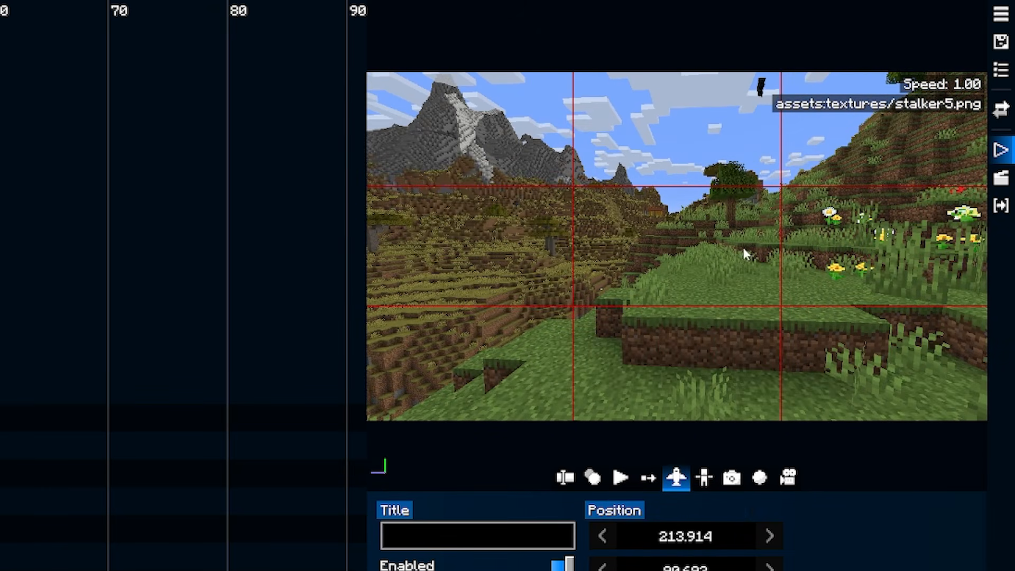
pyautogui.moveTo(636, 247); pyautogui.dragTo(789, 237)
# Try out camera flight speeds between 0.30 and 7.00 while looking around and moving sideways over the hillside.
pyautogui.scroll(-7, 803, 259)
pyautogui.scroll(2, 793, 243)
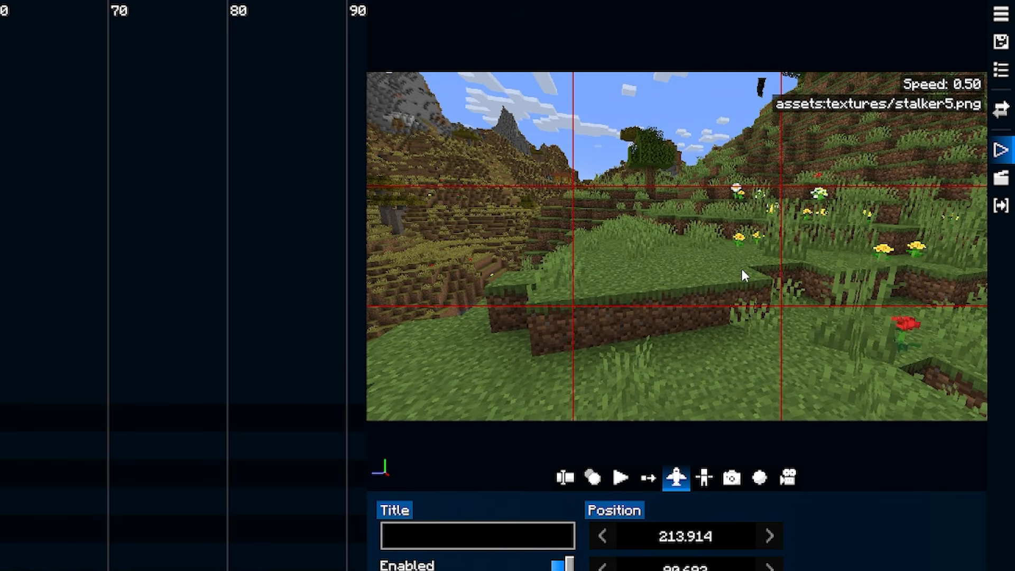
pyautogui.moveTo(733, 295); pyautogui.dragTo(722, 466)
pyautogui.moveTo(722, 466); pyautogui.dragTo(753, 396, button='right')
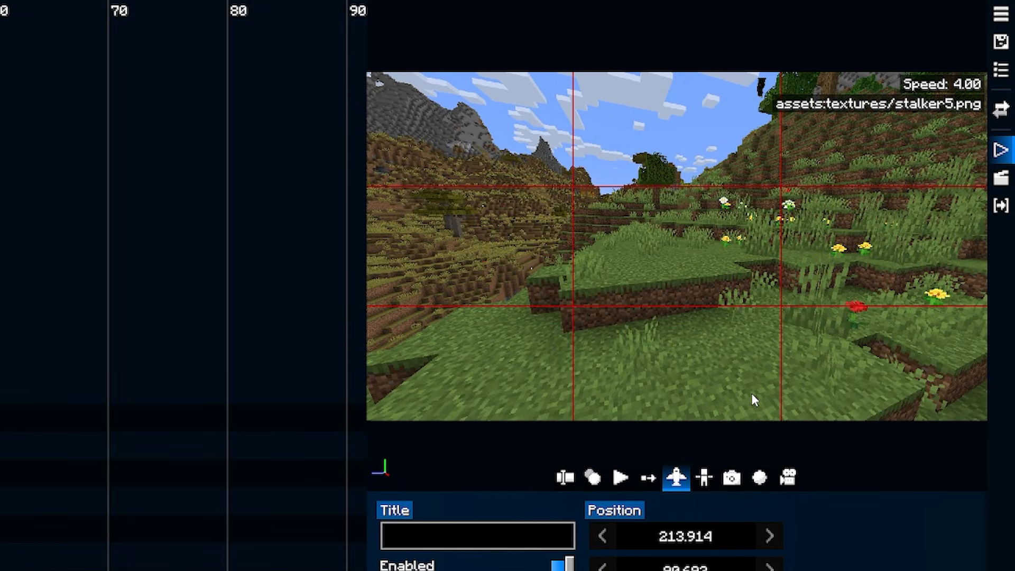
pyautogui.scroll(-3, 749, 392)
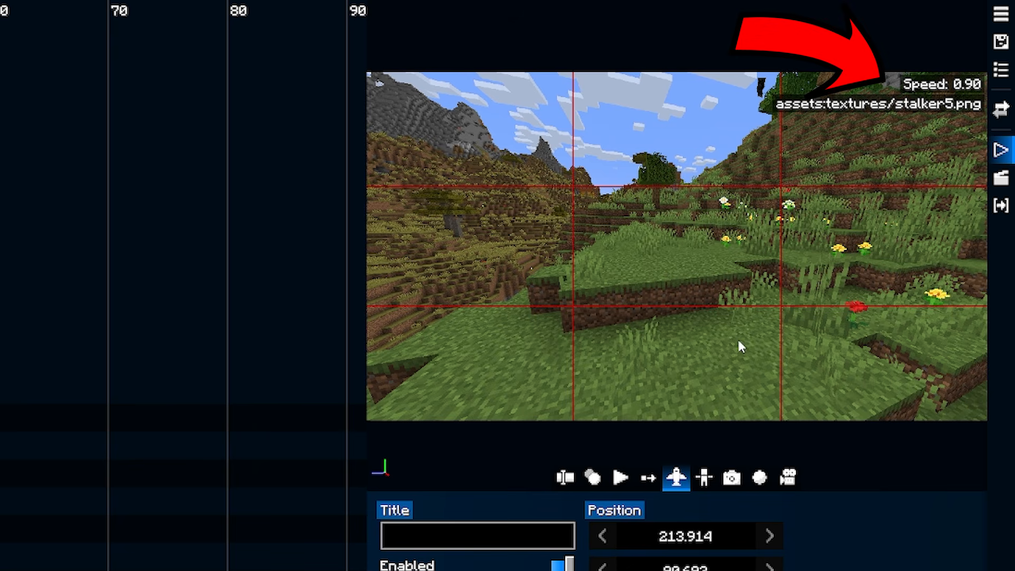
pyautogui.scroll(1, 739, 340)
pyautogui.press('d')
pyautogui.moveTo(744, 299); pyautogui.dragTo(739, 251)
pyautogui.press('a')
pyautogui.press('d')
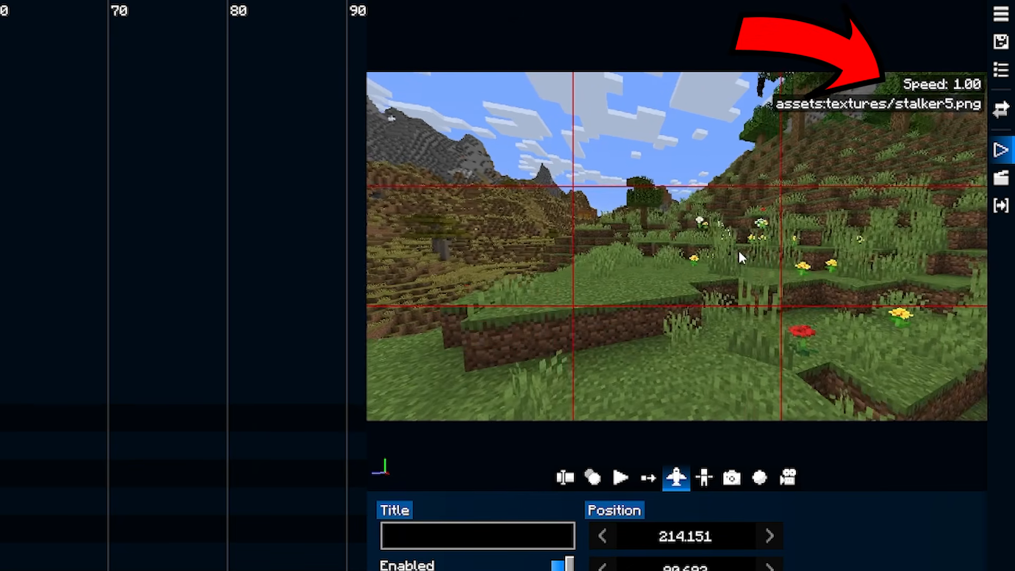
pyautogui.press('a')
pyautogui.scroll(-4, 739, 256)
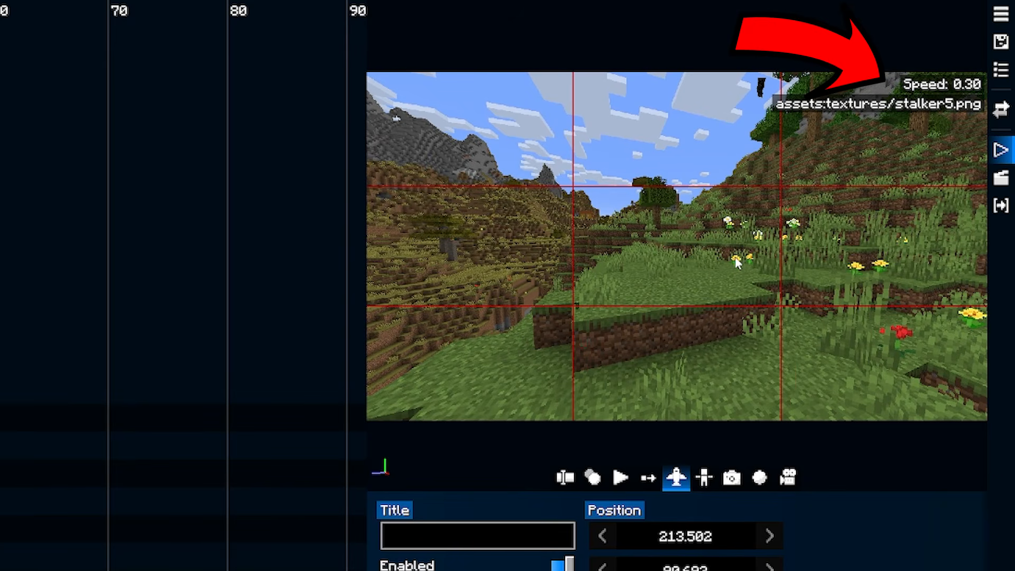
pyautogui.press('d')
pyautogui.press('a')
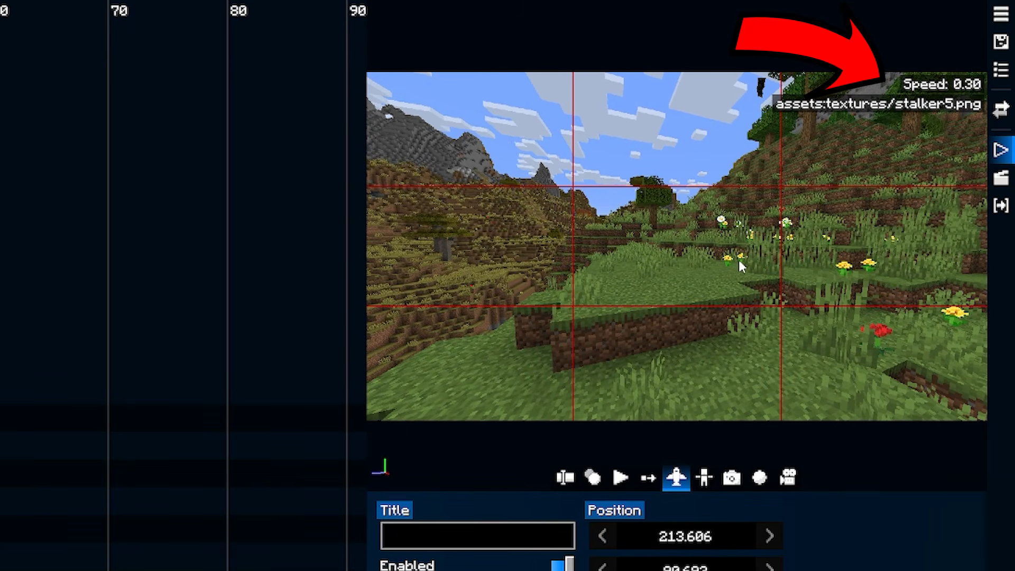
pyautogui.press('d')
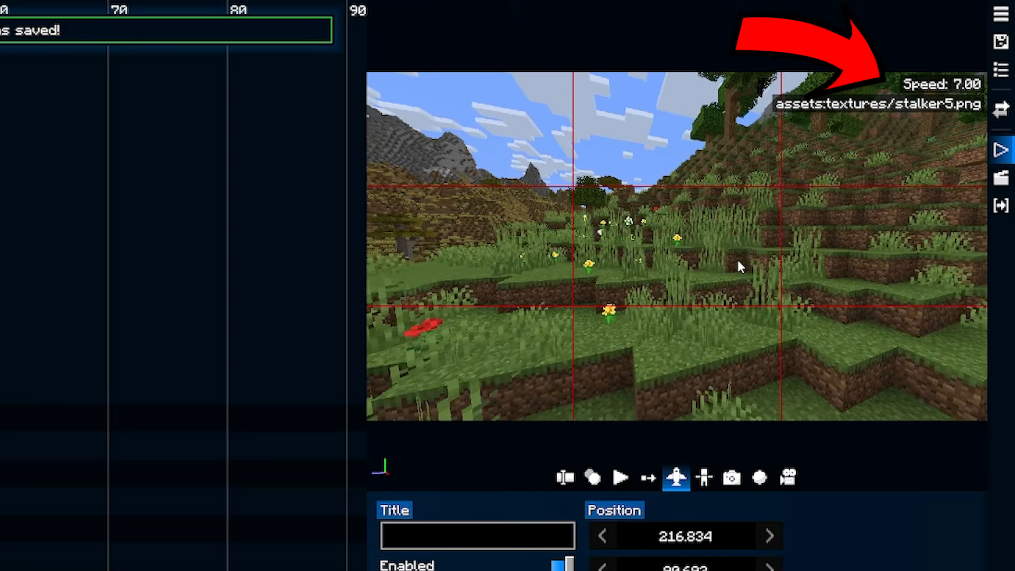
pyautogui.press('a')
pyautogui.press('d')
# Set the flight speed to 1.00 and fly the camera until it frames the stalker billboard above the leafy treetop, then leave flight mode.
pyautogui.scroll(-6, 740, 259)
pyautogui.moveTo(581, 307); pyautogui.dragTo(975, 297)
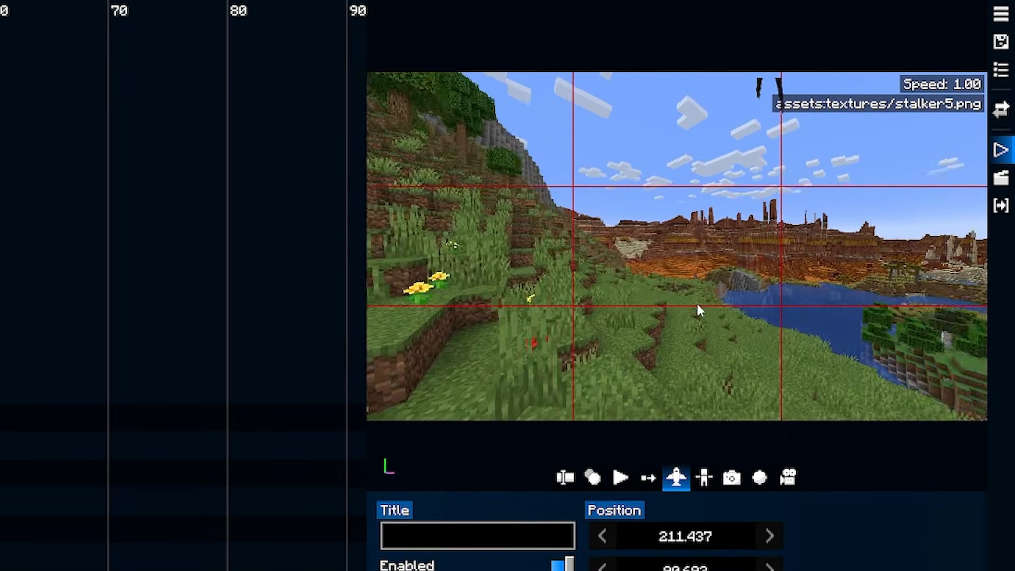
pyautogui.press('w')
pyautogui.moveTo(704, 295); pyautogui.dragTo(952, 296)
pyautogui.press('w')
pyautogui.moveTo(608, 293); pyautogui.dragTo(981, 276)
pyautogui.moveTo(756, 278); pyautogui.dragTo(1008, 272)
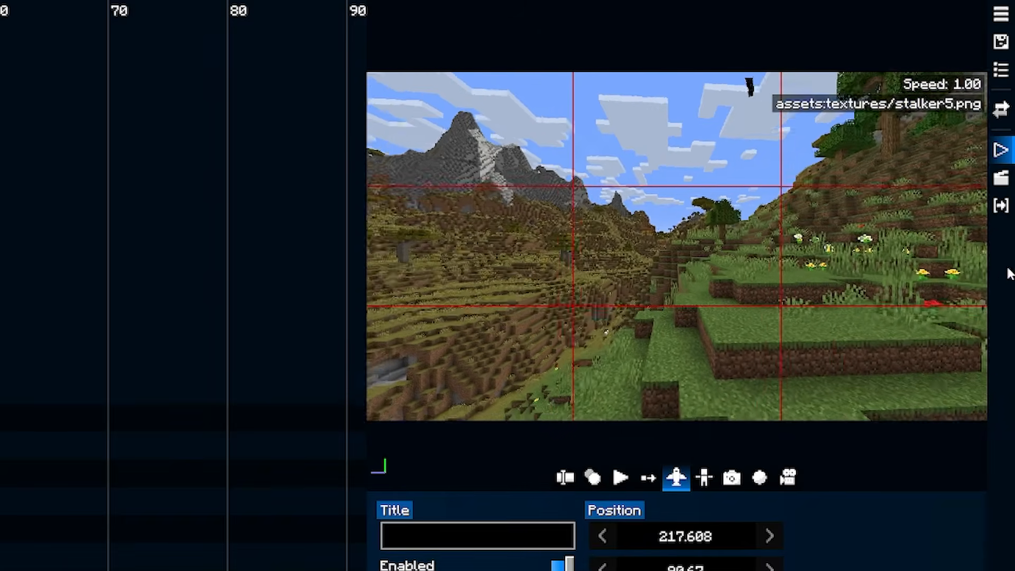
pyautogui.moveTo(655, 280); pyautogui.dragTo(841, 268)
pyautogui.press('s')
pyautogui.moveTo(771, 259); pyautogui.dragTo(529, 269)
pyautogui.moveTo(978, 275); pyautogui.dragTo(639, 301)
pyautogui.press('w')
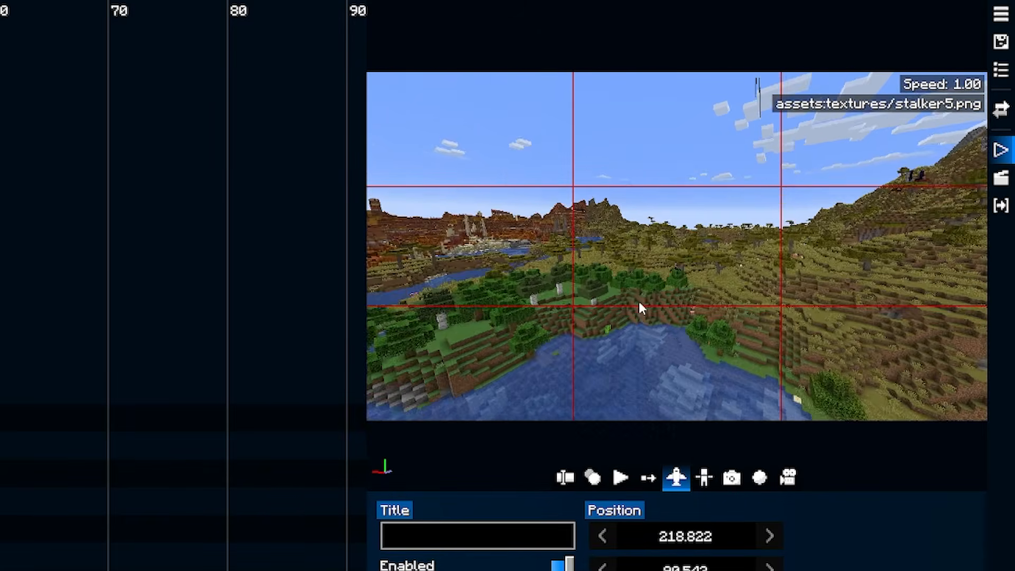
pyautogui.moveTo(766, 296); pyautogui.dragTo(740, 285)
pyautogui.press('w')
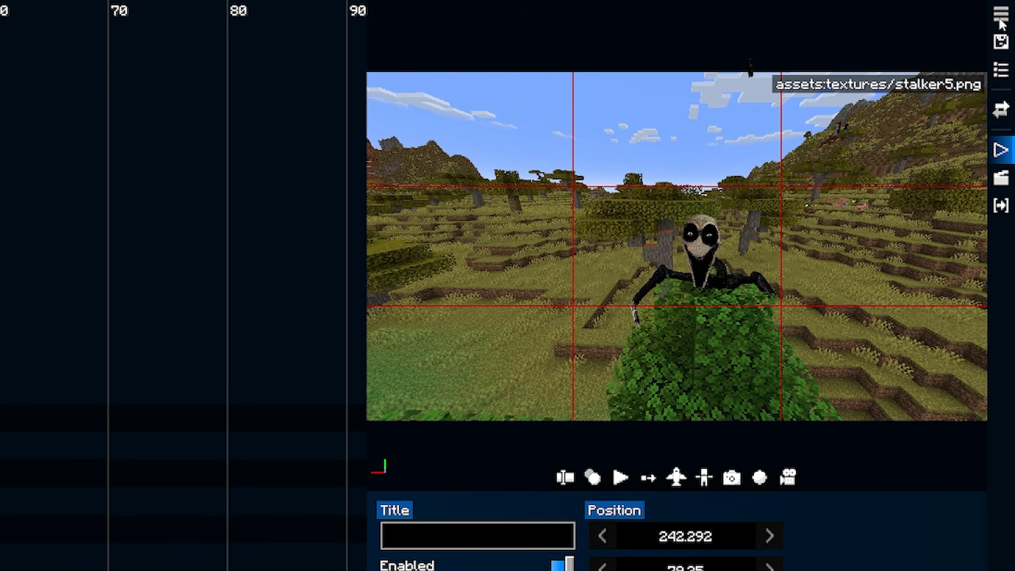
# Check the films list and the film's undo history, closing each one.
pyautogui.click(1002, 15)
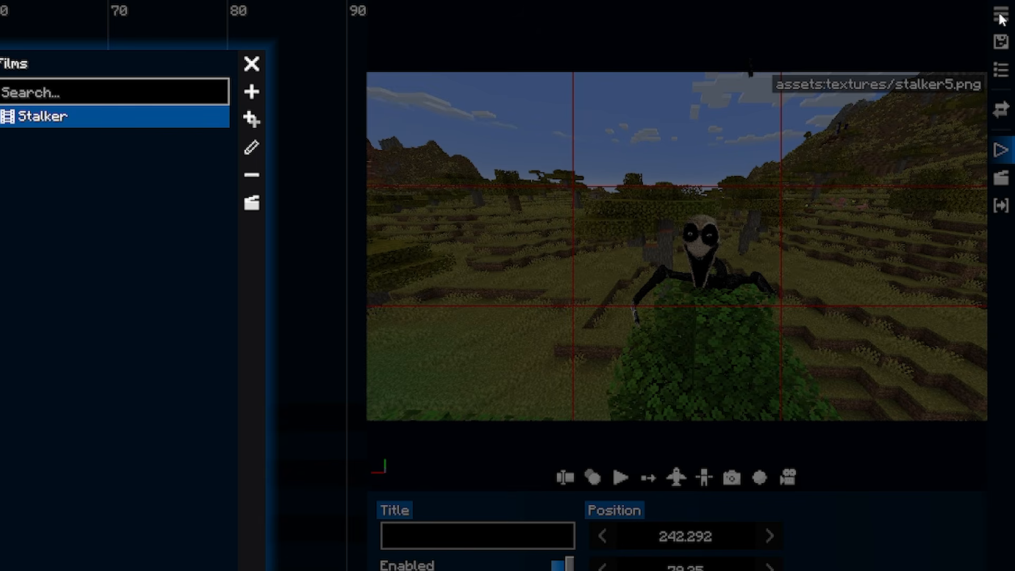
pyautogui.click(249, 65)
pyautogui.click(1003, 71)
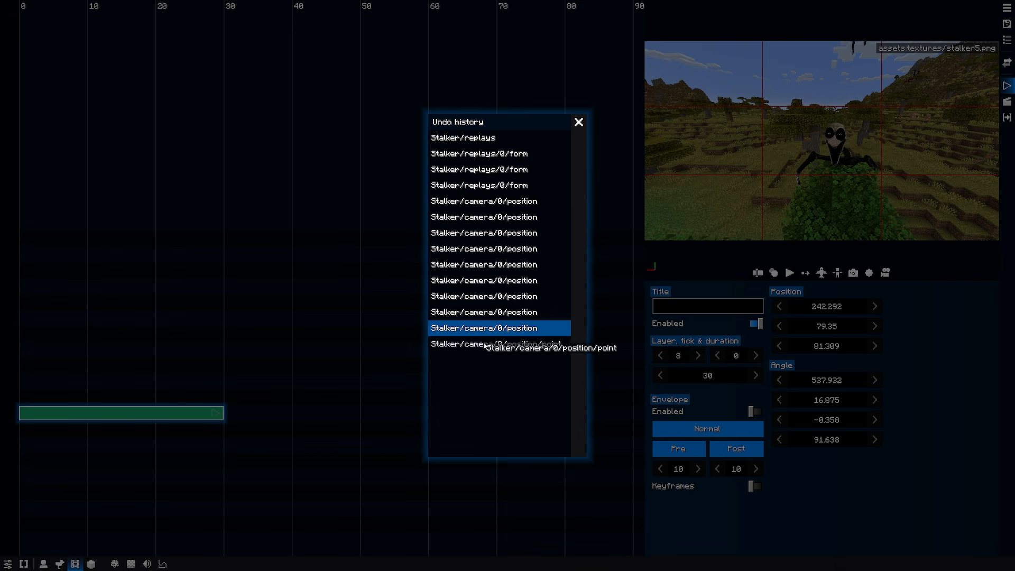
pyautogui.click(579, 122)
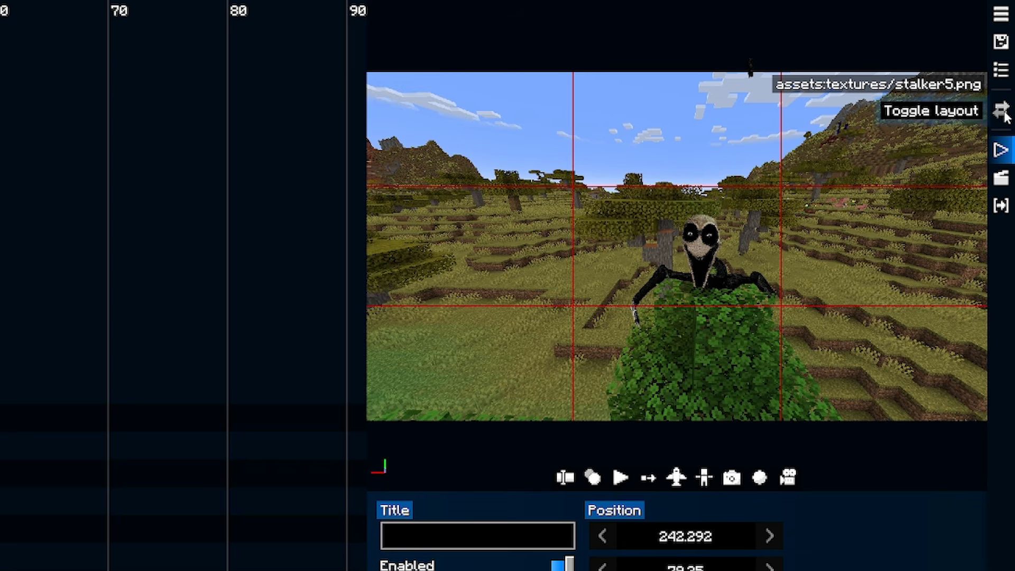
# Try the alternate editor layout, save the Stalker film, and switch back to the original layout.
pyautogui.click(1002, 111)
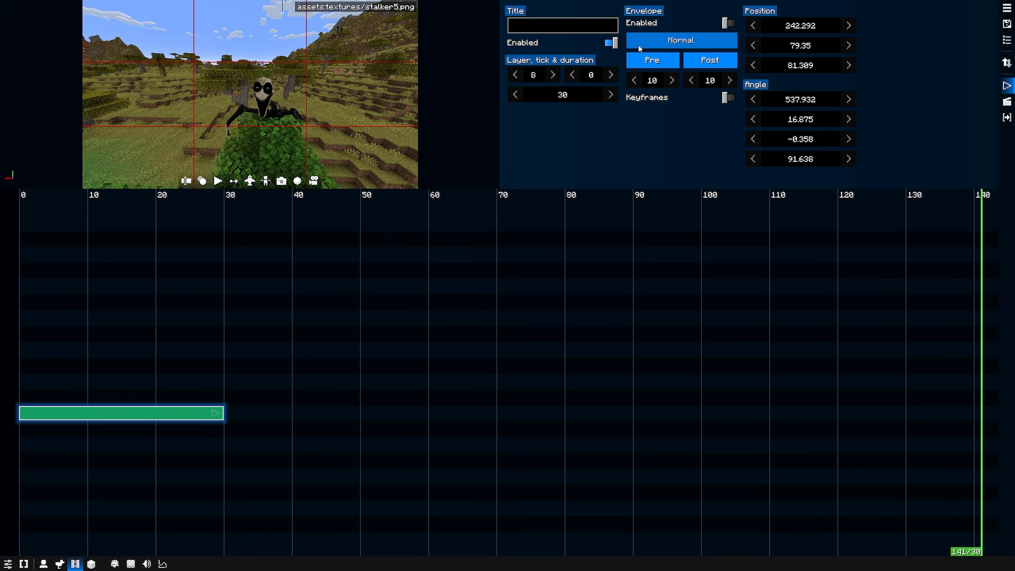
pyautogui.hotkey('ctrl', 's')
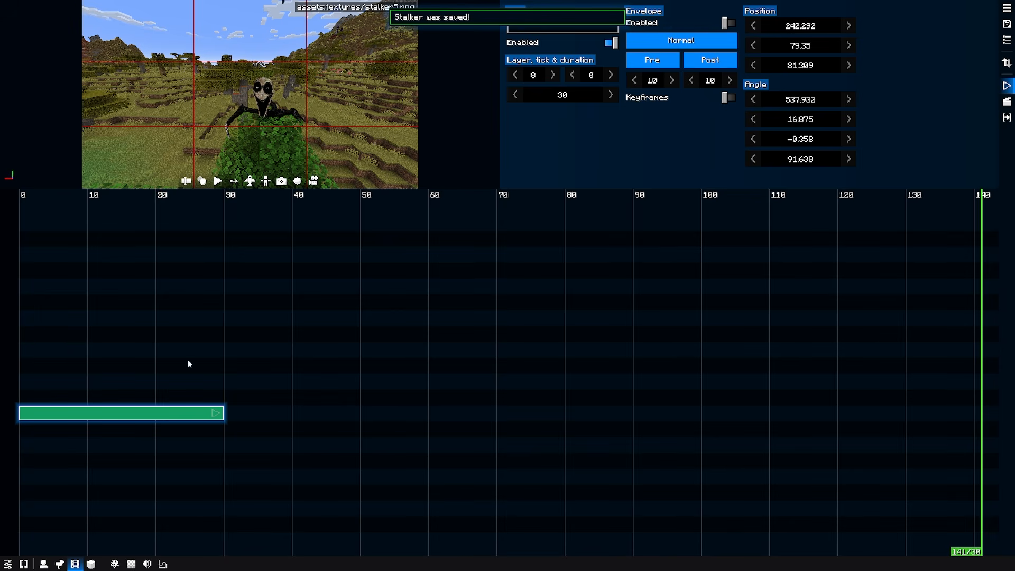
pyautogui.click(1007, 62)
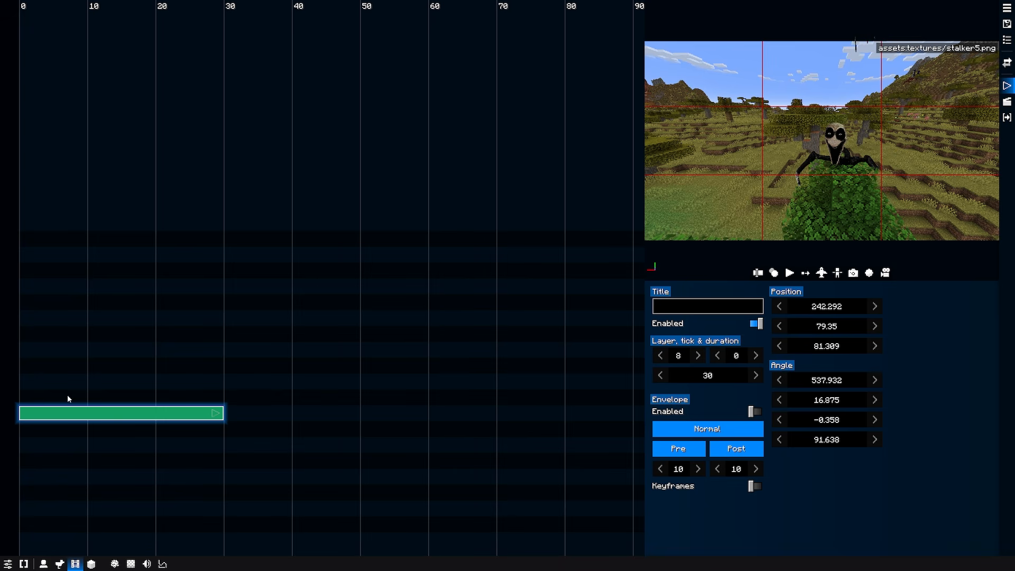
# Examine the camera clip's context options and the available clip types, returning the timeline cursor to tick 0.
pyautogui.rightClick(33, 392)
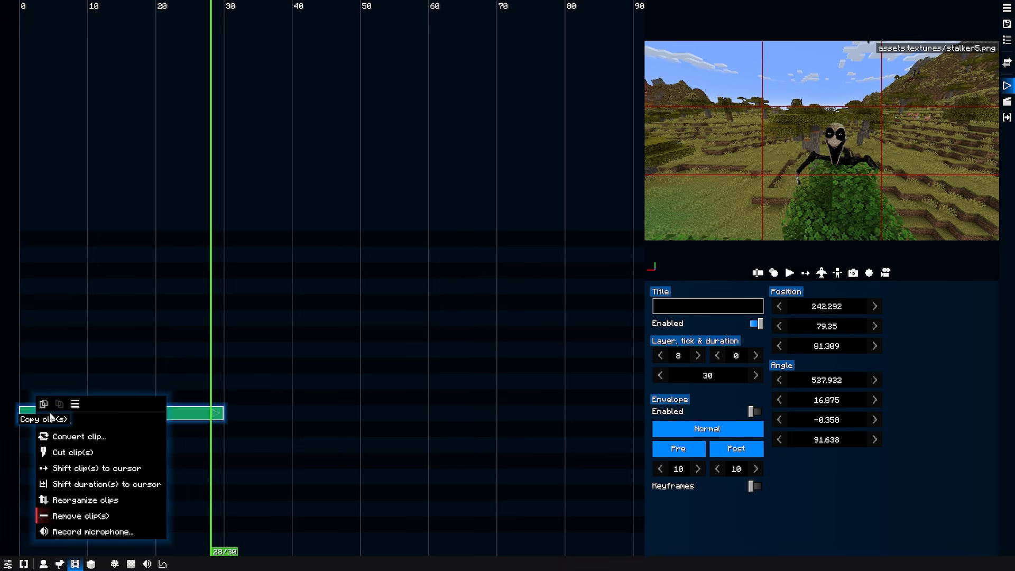
pyautogui.click(53, 420)
pyautogui.click(62, 428)
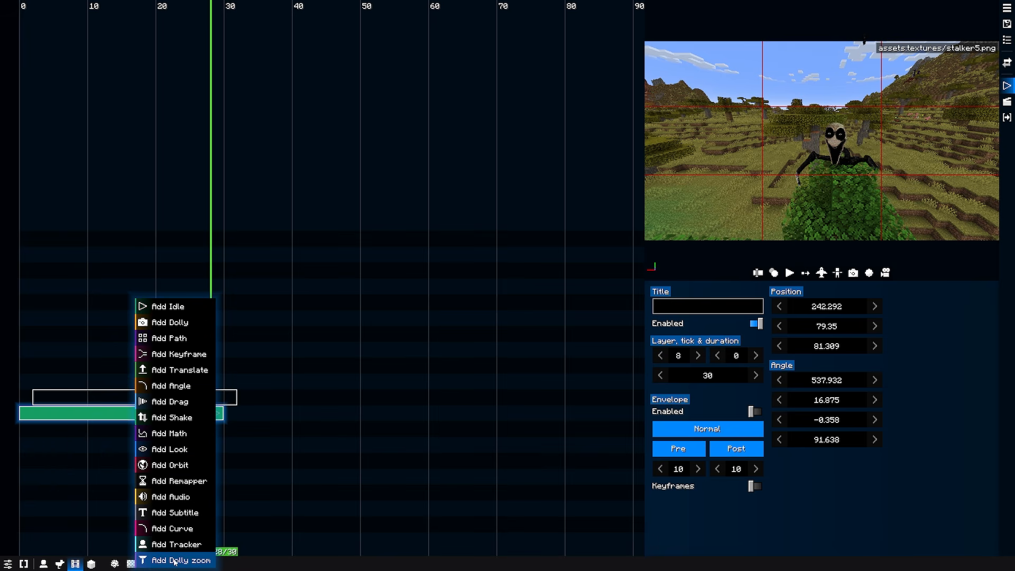
pyautogui.click(27, 14)
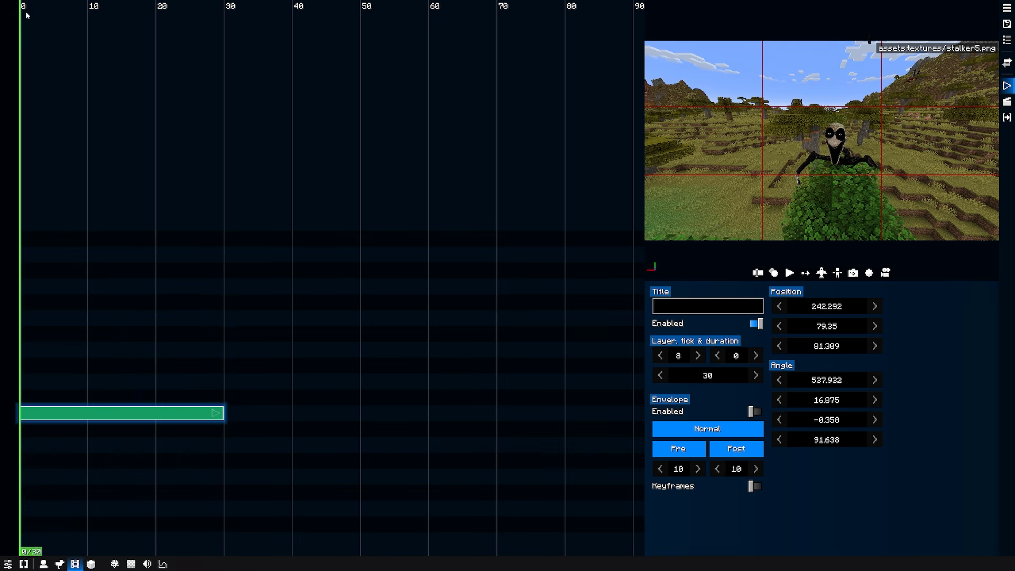
pyautogui.rightClick(37, 408)
pyautogui.click(79, 422)
pyautogui.click(62, 423)
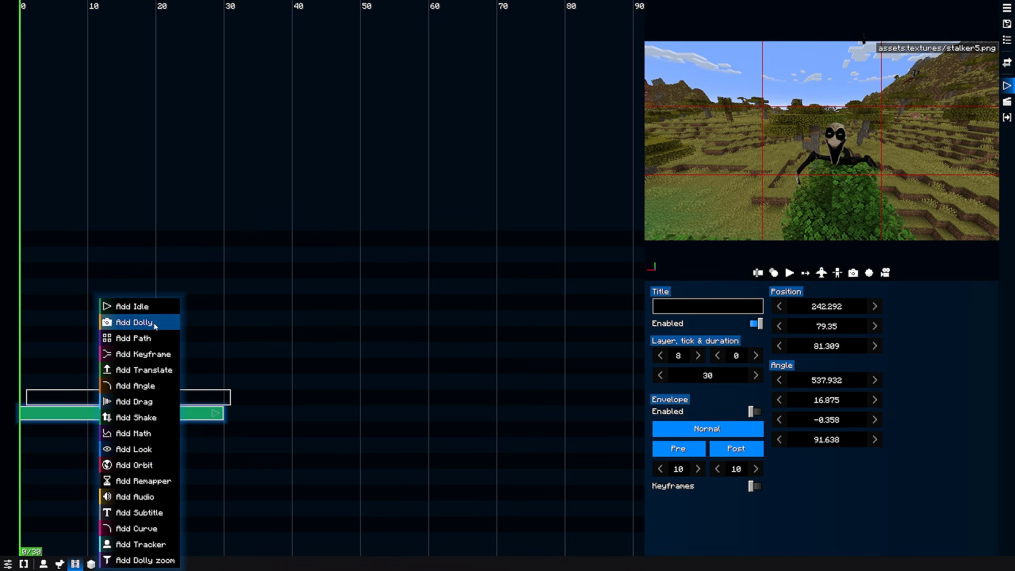
pyautogui.click(27, 403)
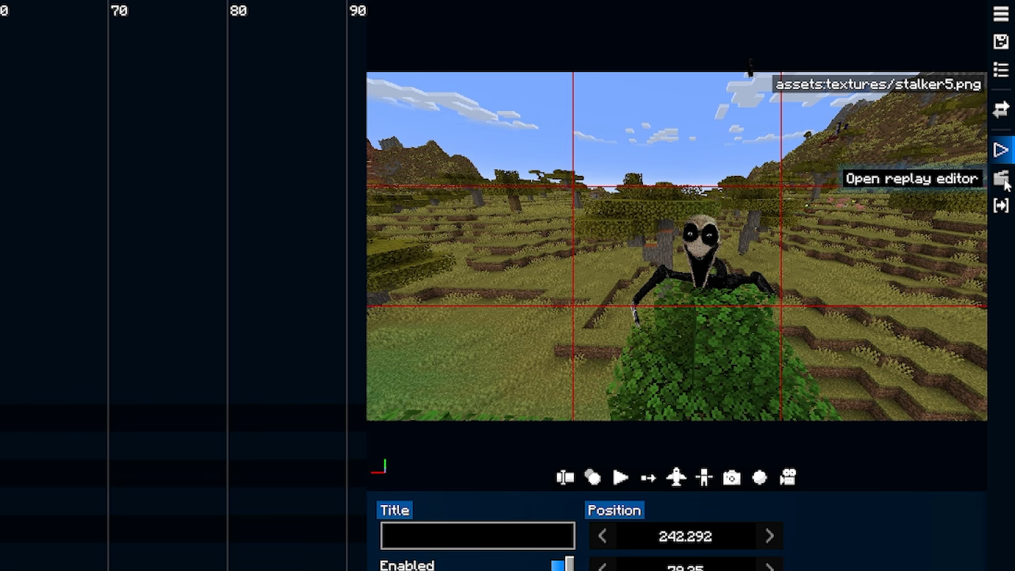
# Open the replay editor and add a transform keyframe at tick 0, trying out its X, Y and Z translation.
pyautogui.click(1004, 182)
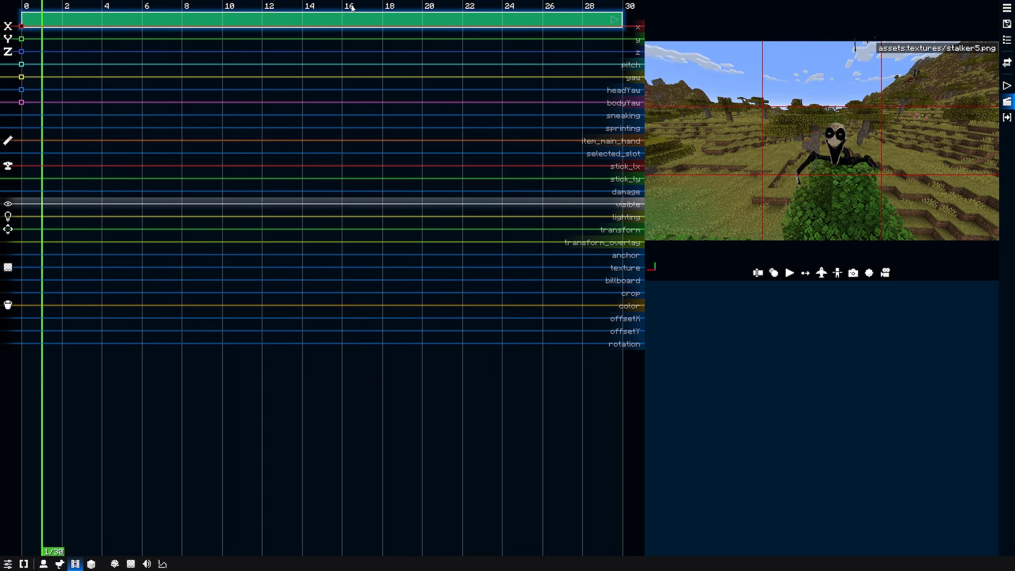
pyautogui.click(22, 10)
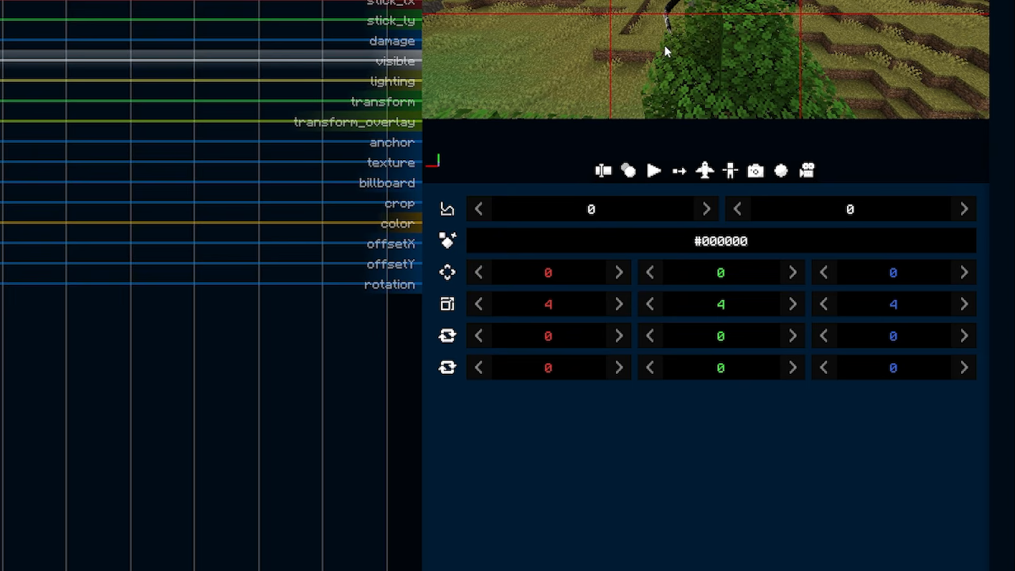
pyautogui.moveTo(577, 276)
pyautogui.mouseDown()
pyautogui.moveTo(474, 277)
pyautogui.moveTo(593, 282)
pyautogui.mouseUp()
pyautogui.moveTo(593, 467)
pyautogui.mouseDown()
pyautogui.moveTo(643, 471)
pyautogui.moveTo(578, 470)
pyautogui.mouseUp()
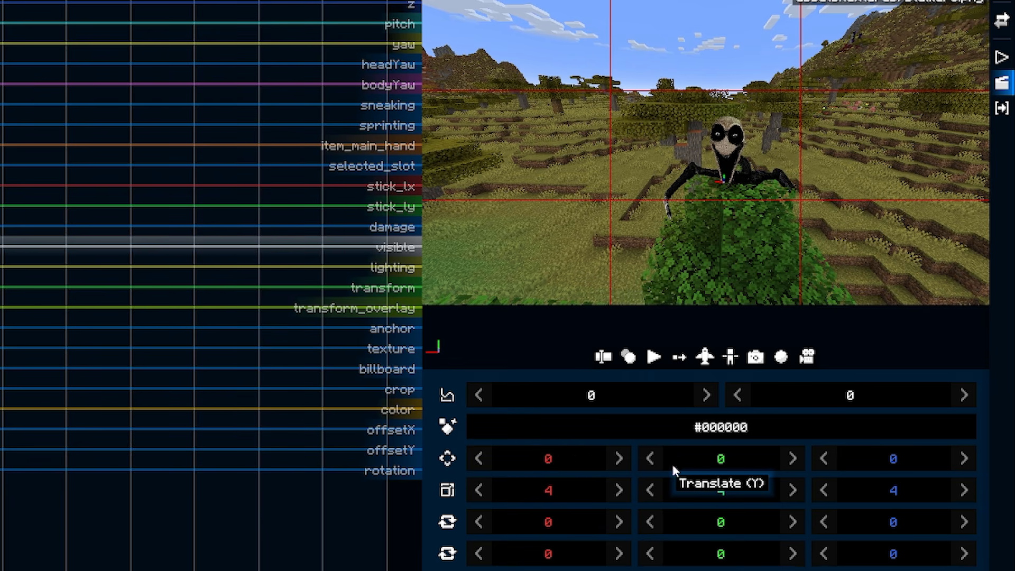
pyautogui.moveTo(694, 459)
pyautogui.mouseDown()
pyautogui.moveTo(772, 467)
pyautogui.moveTo(694, 465)
pyautogui.mouseUp()
pyautogui.moveTo(880, 457)
pyautogui.mouseDown()
pyautogui.moveTo(829, 467)
pyautogui.moveTo(883, 465)
pyautogui.mouseUp()
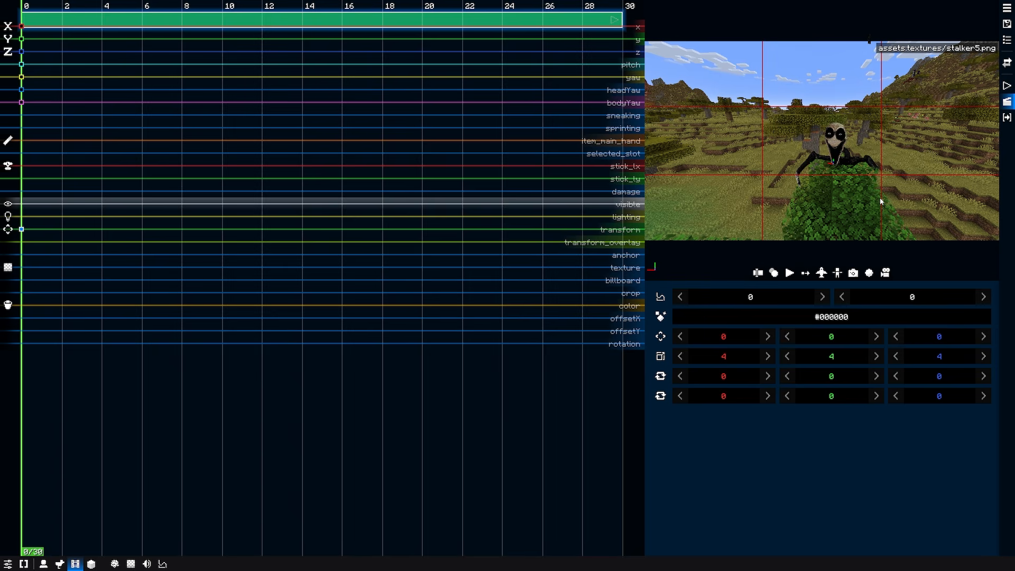
# Try flying around the stalker and reducing its transform scale to 3 on all axes.
pyautogui.press('f')
pyautogui.press('w')
pyautogui.moveTo(881, 202); pyautogui.dragTo(941, 122)
pyautogui.scroll(-3, 892, 184)
pyautogui.press('w')
pyautogui.press('w')
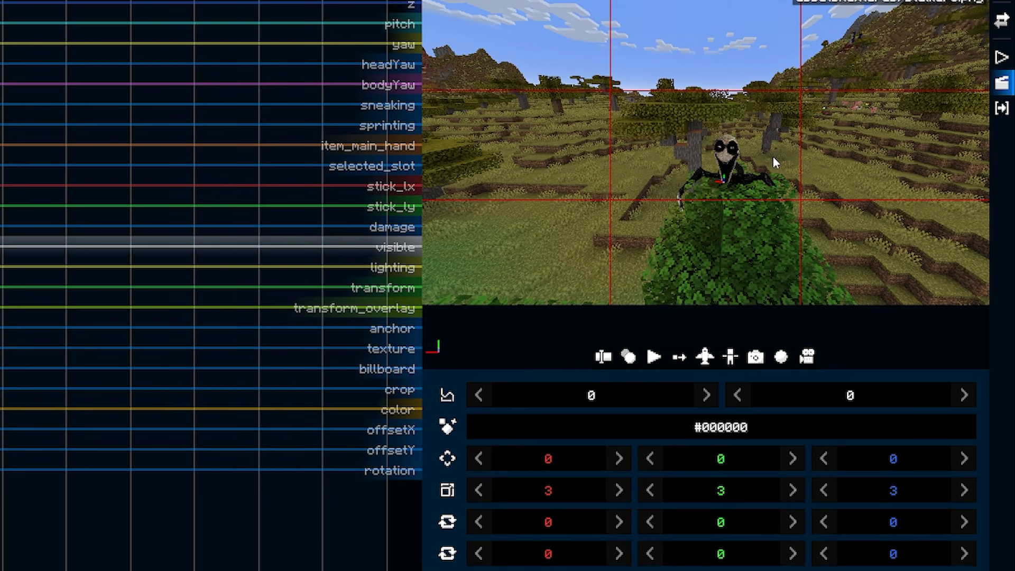
# Move the stalker replay beside the grey tree trunk and fly the camera at speed 2.00 to frame that trunk from the grass.
pyautogui.rightClick(780, 154)
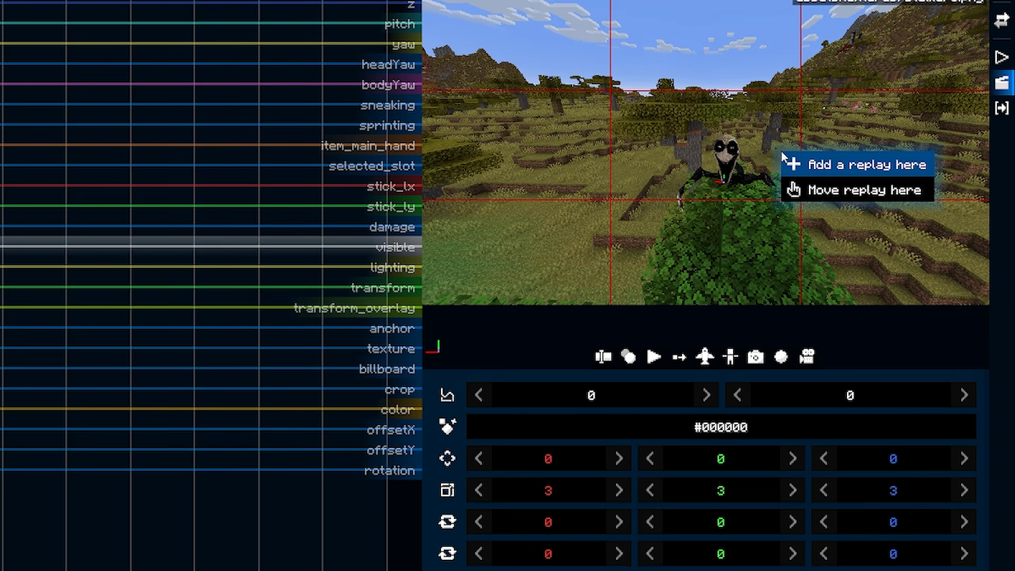
pyautogui.click(803, 191)
pyautogui.click(704, 357)
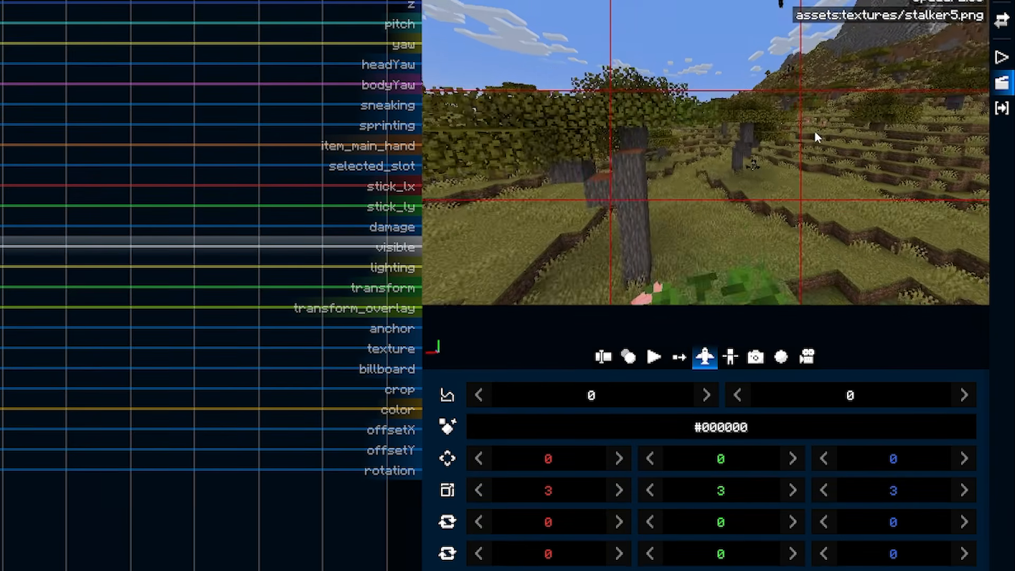
pyautogui.press('w')
pyautogui.moveTo(857, 164); pyautogui.dragTo(736, 131)
pyautogui.press('w')
pyautogui.moveTo(841, 132); pyautogui.dragTo(807, 154)
pyautogui.press('d')
pyautogui.press('s')
pyautogui.press('a')
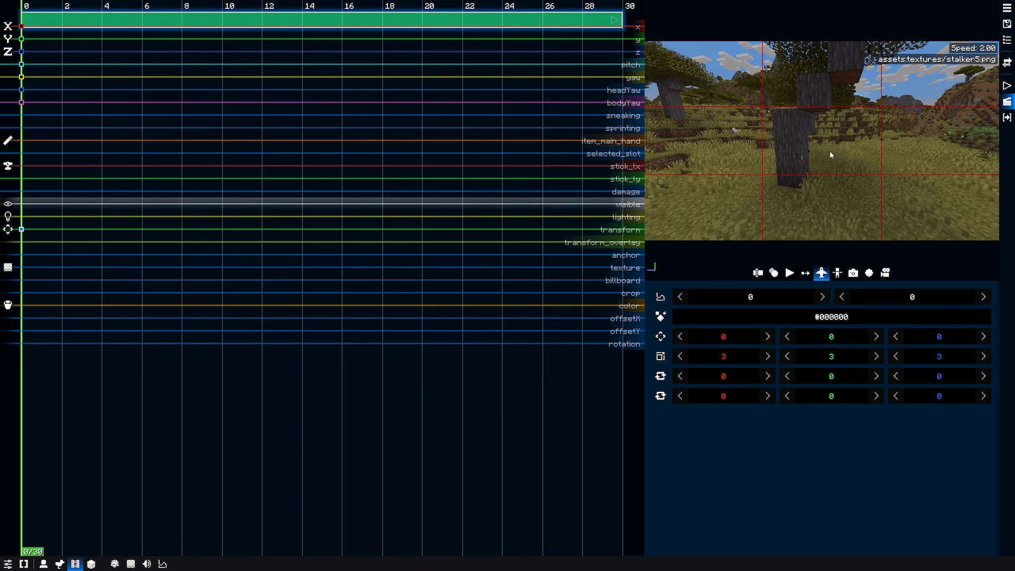
# Hide the stalker behind the trunk at tick 0 with translation 1.906, 1.562, -1.156, Y rotation 89 and uniform scale 4.
pyautogui.moveTo(725, 339); pyautogui.dragTo(757, 339)
pyautogui.moveTo(939, 339); pyautogui.dragTo(912, 339)
pyautogui.moveTo(850, 376); pyautogui.dragTo(976, 385)
pyautogui.moveTo(844, 338); pyautogui.dragTo(886, 342)
pyautogui.moveTo(934, 336); pyautogui.dragTo(952, 336)
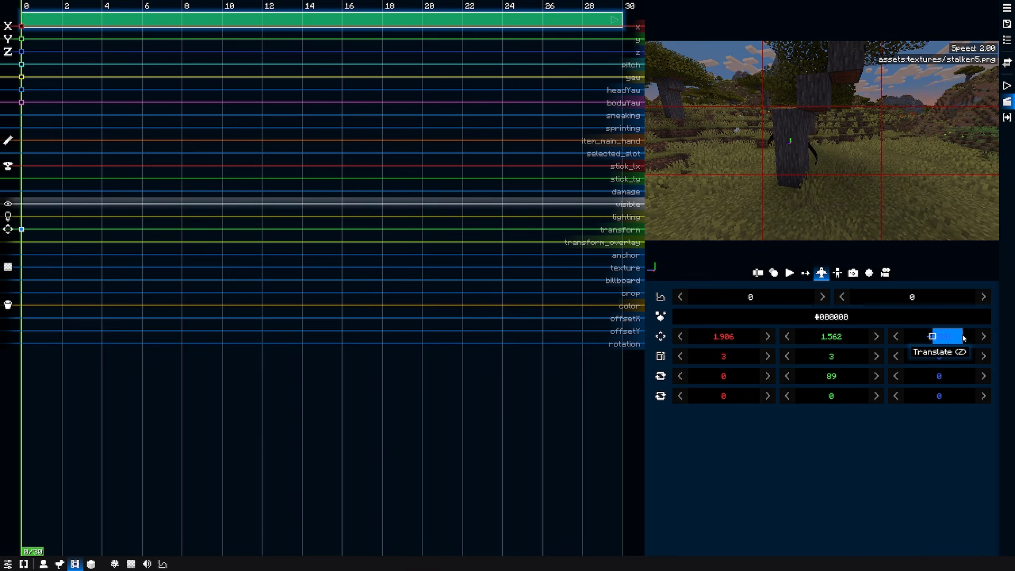
pyautogui.click(661, 357)
pyautogui.click(982, 356)
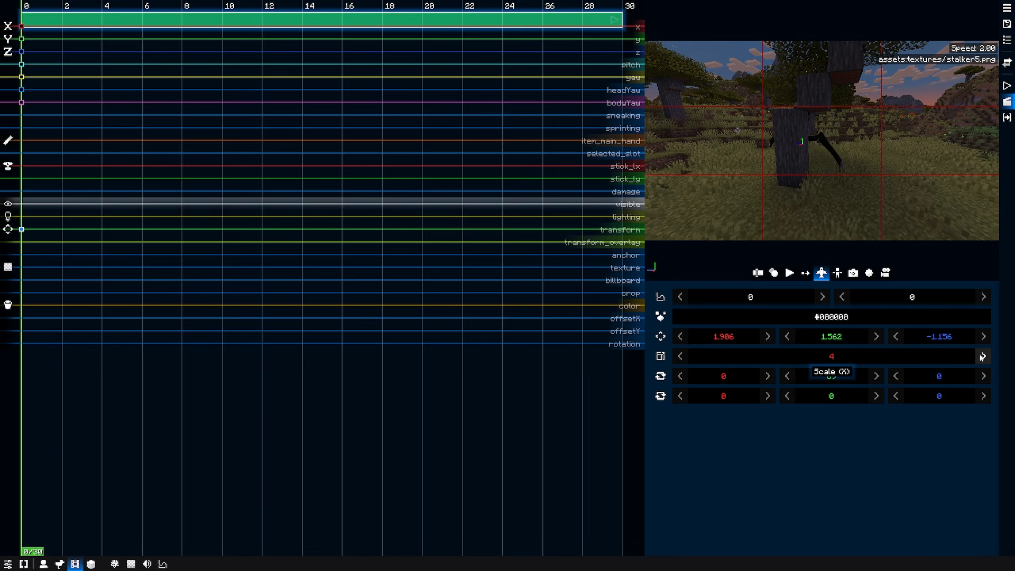
pyautogui.click(660, 356)
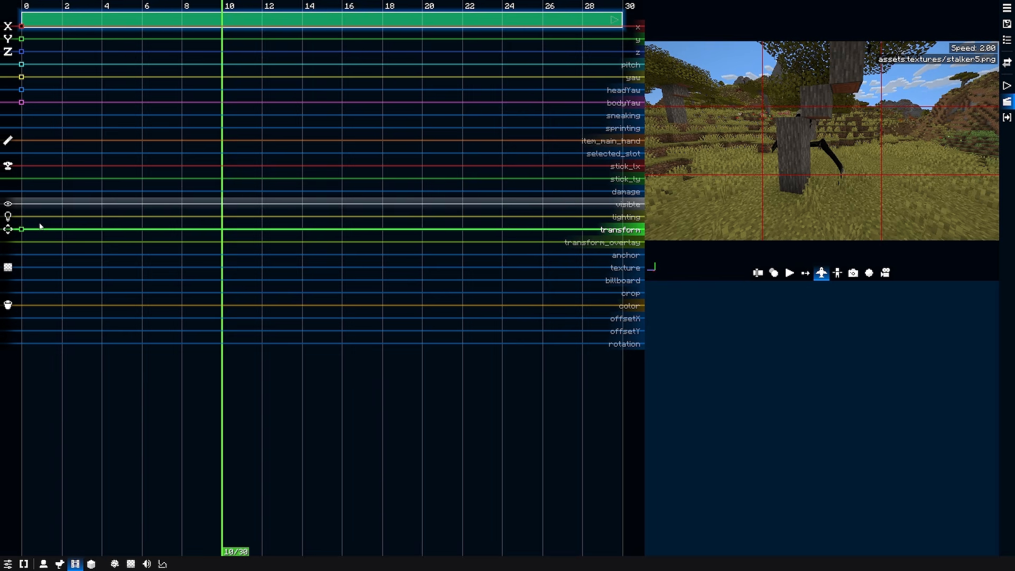
# Add transform keyframes at ticks 10 and 20, setting the tick 20 keyframe's Z translation to -3.062 to bring the stalker out from the trunk.
pyautogui.doubleClick(222, 228)
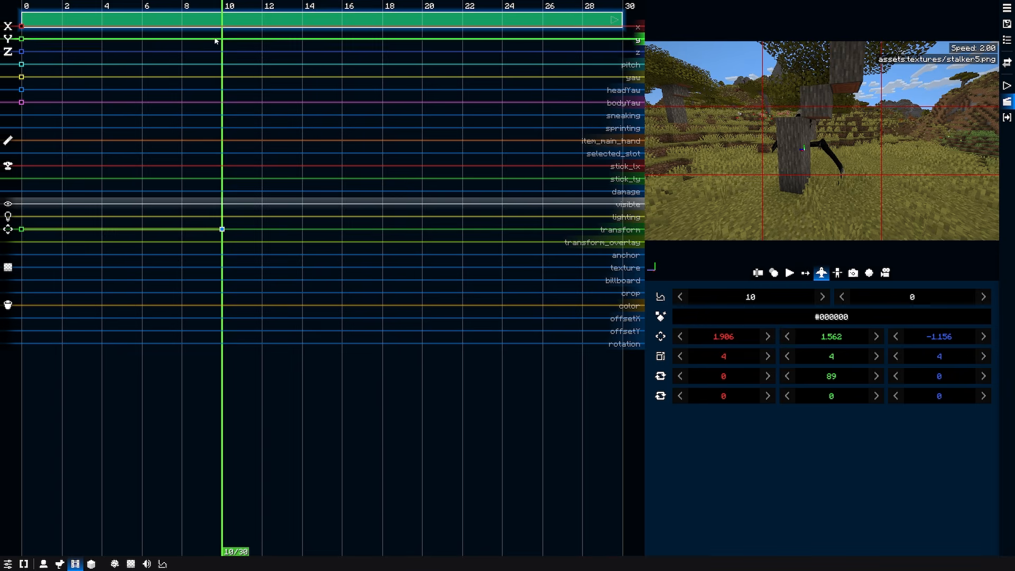
pyautogui.moveTo(191, 11); pyautogui.dragTo(62, 9)
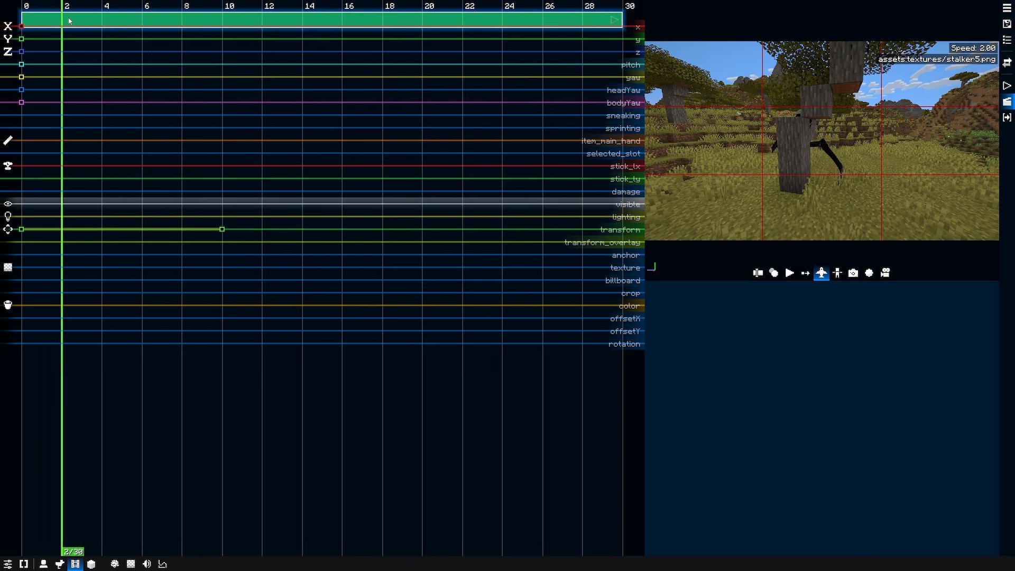
pyautogui.click(222, 228)
pyautogui.click(427, 229)
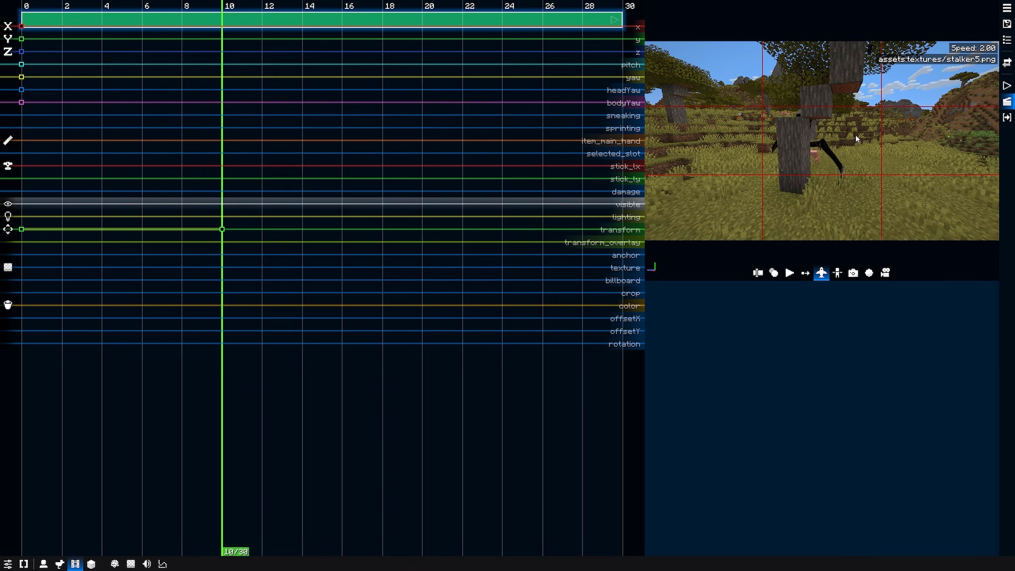
pyautogui.click(426, 170)
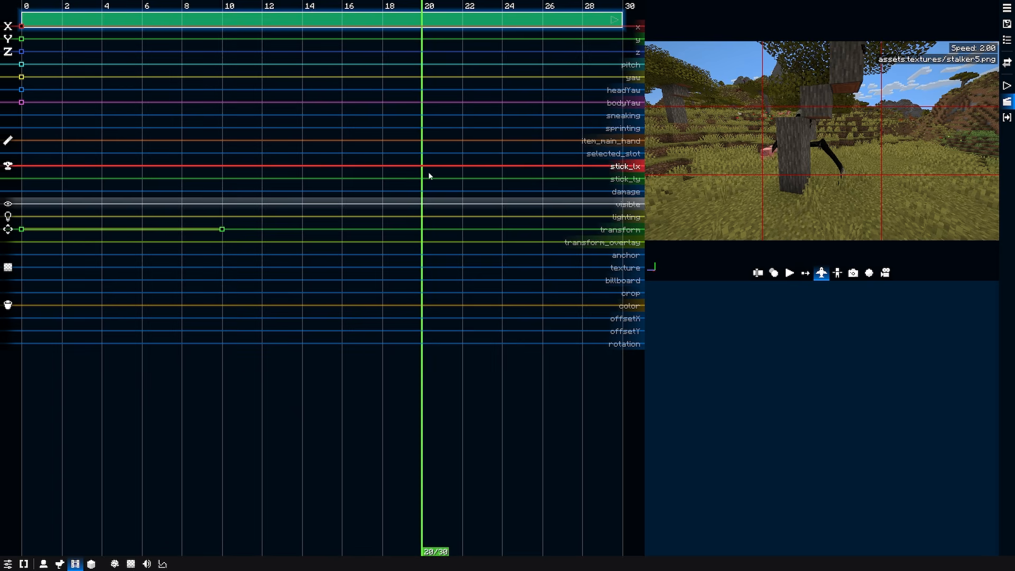
pyautogui.click(422, 230)
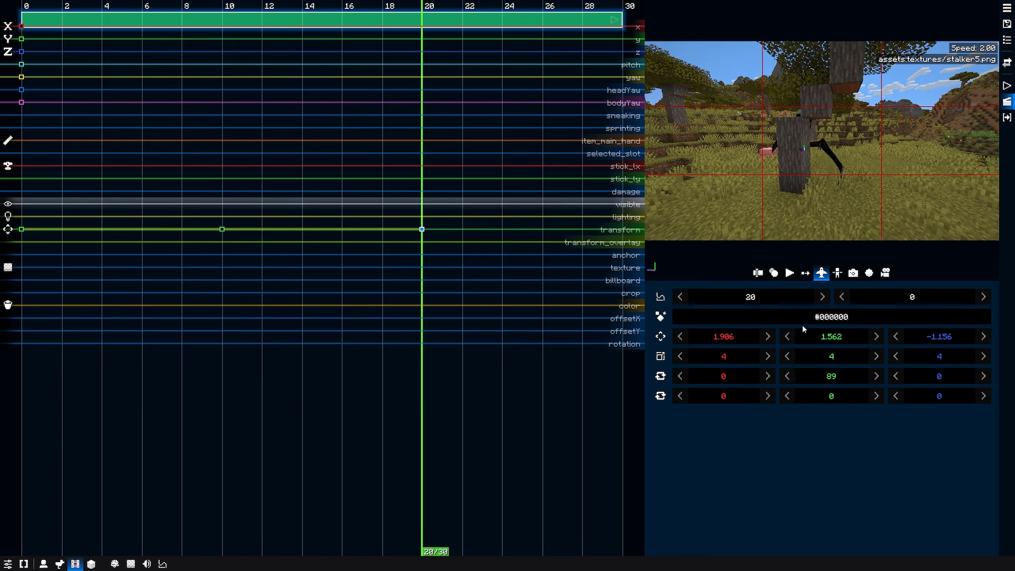
pyautogui.moveTo(921, 339); pyautogui.dragTo(809, 341)
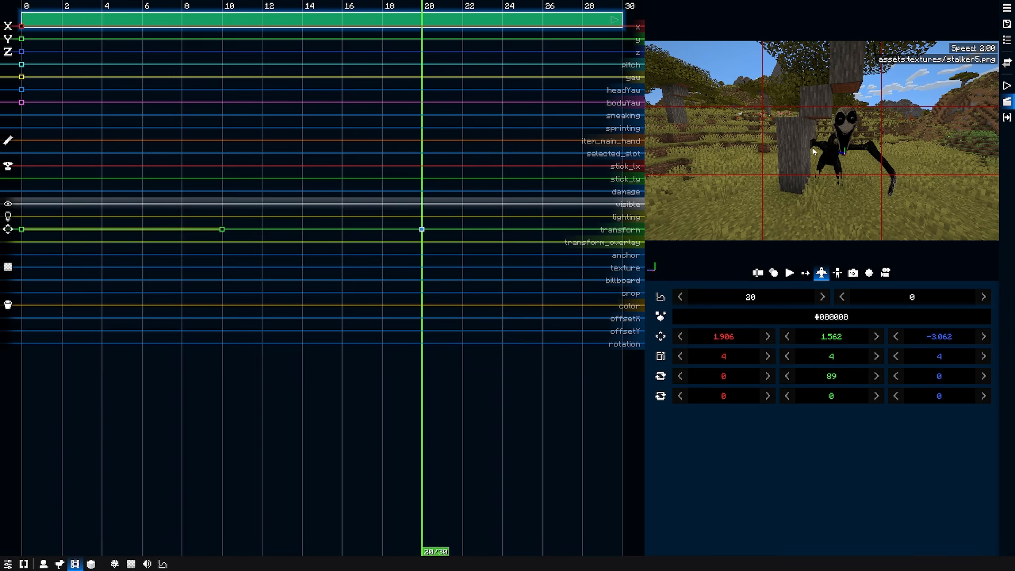
# Check the tree from the game world, and extend the film's camera clip to 101 ticks.
pyautogui.press('Escape')
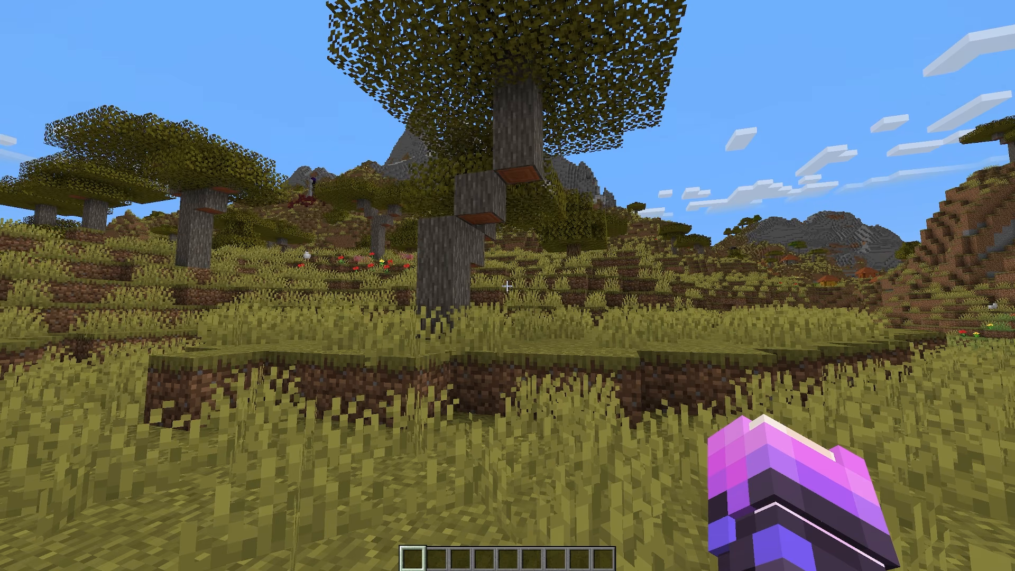
pyautogui.press('w')
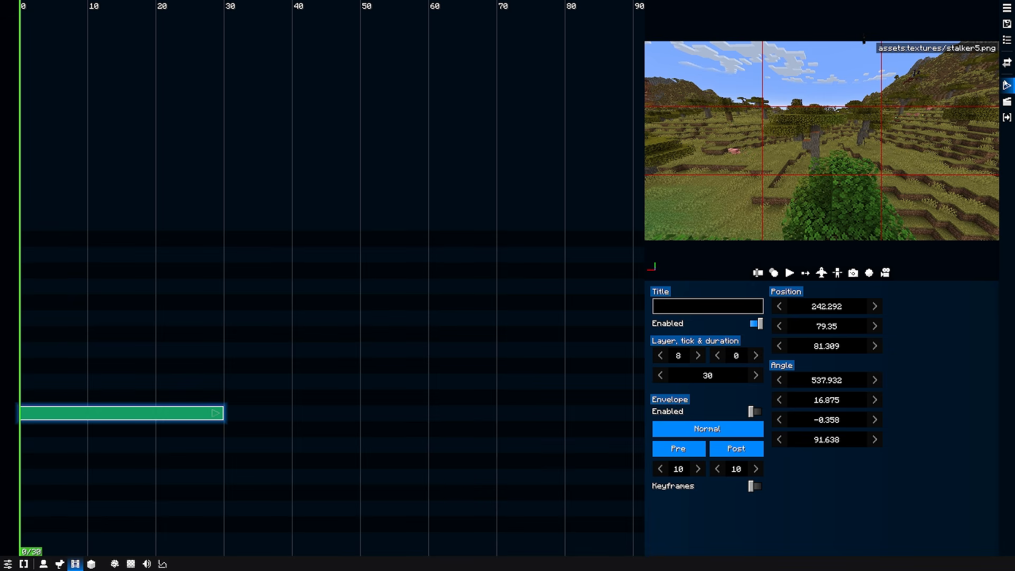
pyautogui.scroll(-5, 47, 372)
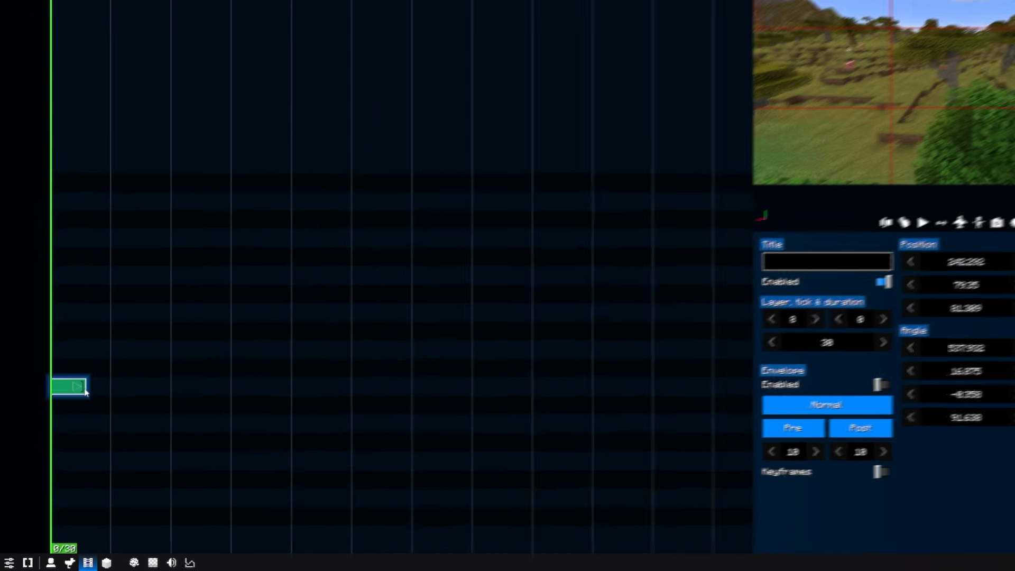
pyautogui.moveTo(93, 376); pyautogui.dragTo(184, 374)
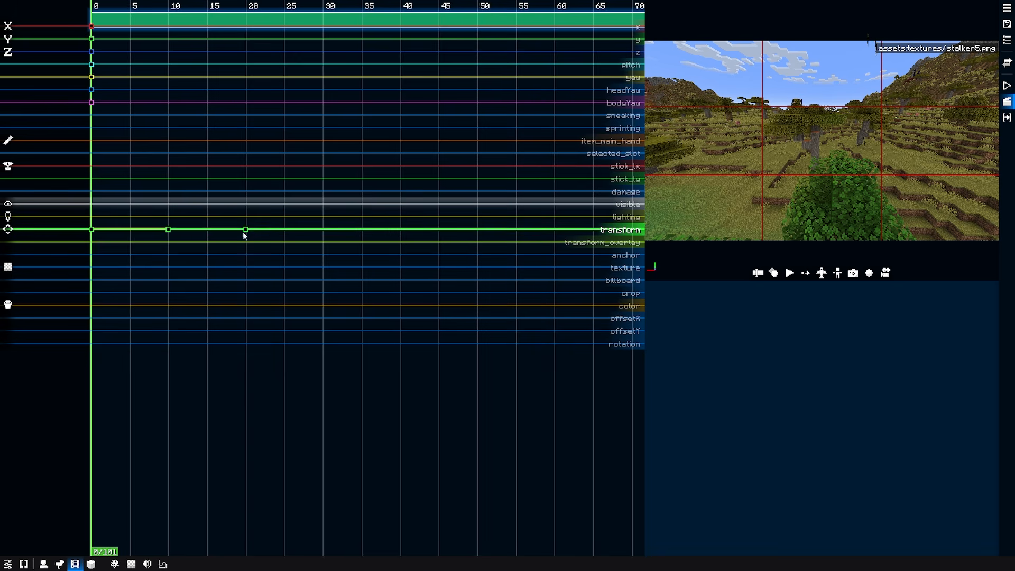
# Retime the second and third transform keyframes to ticks 12 and 35, and add another transform keyframe at tick 49.
pyautogui.click(284, 229)
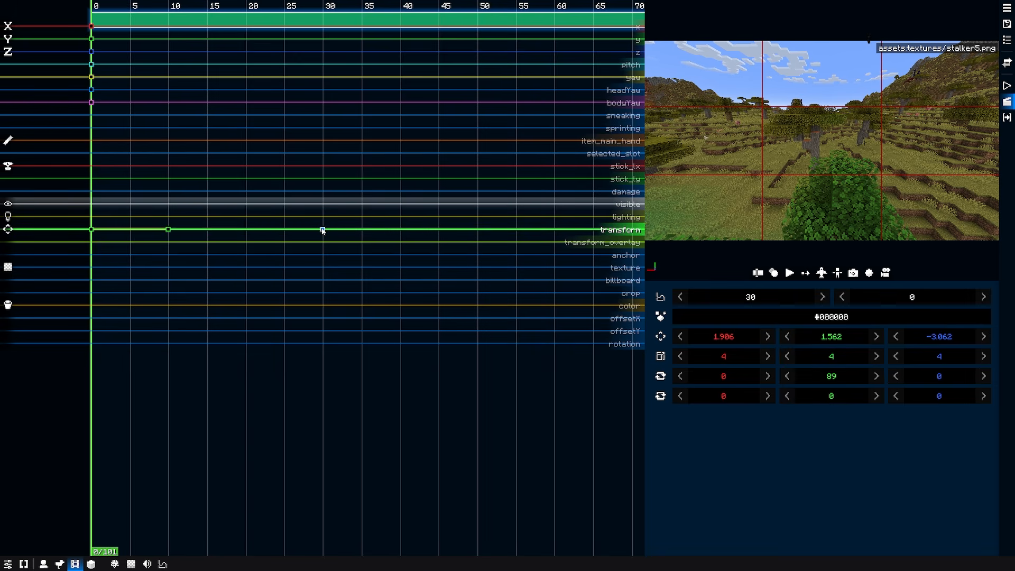
pyautogui.moveTo(168, 230); pyautogui.dragTo(184, 230)
pyautogui.click(197, 10)
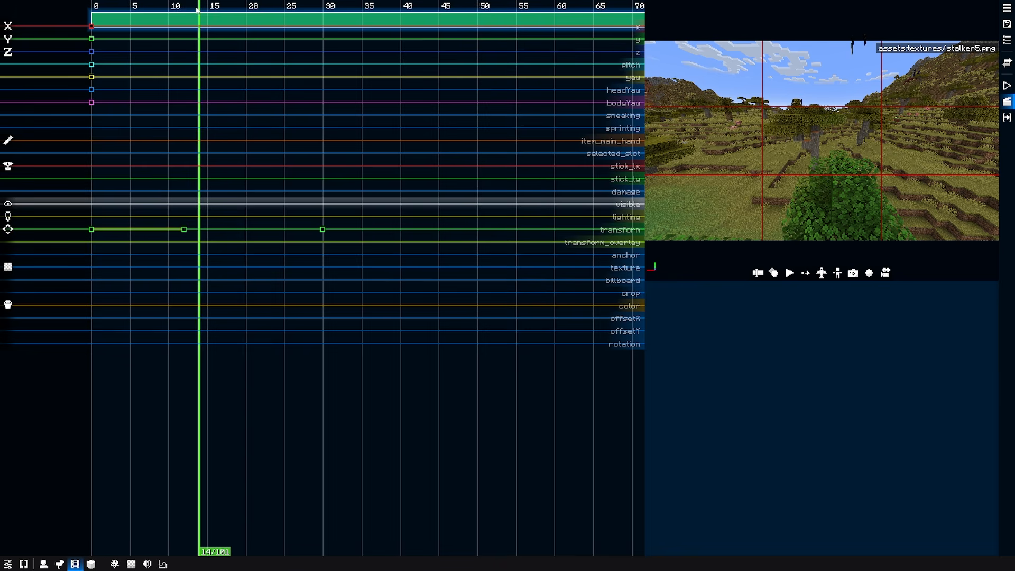
pyautogui.moveTo(196, 10)
pyautogui.mouseDown()
pyautogui.moveTo(324, 9)
pyautogui.moveTo(184, 20)
pyautogui.moveTo(207, 22)
pyautogui.mouseUp()
pyautogui.moveTo(322, 229); pyautogui.dragTo(362, 230)
pyautogui.click(469, 10)
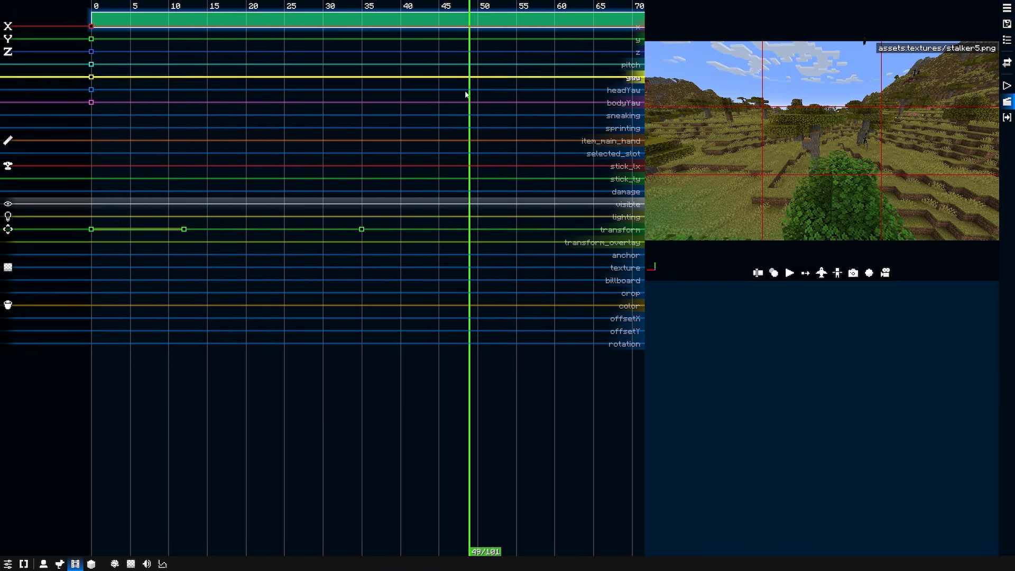
pyautogui.click(470, 230)
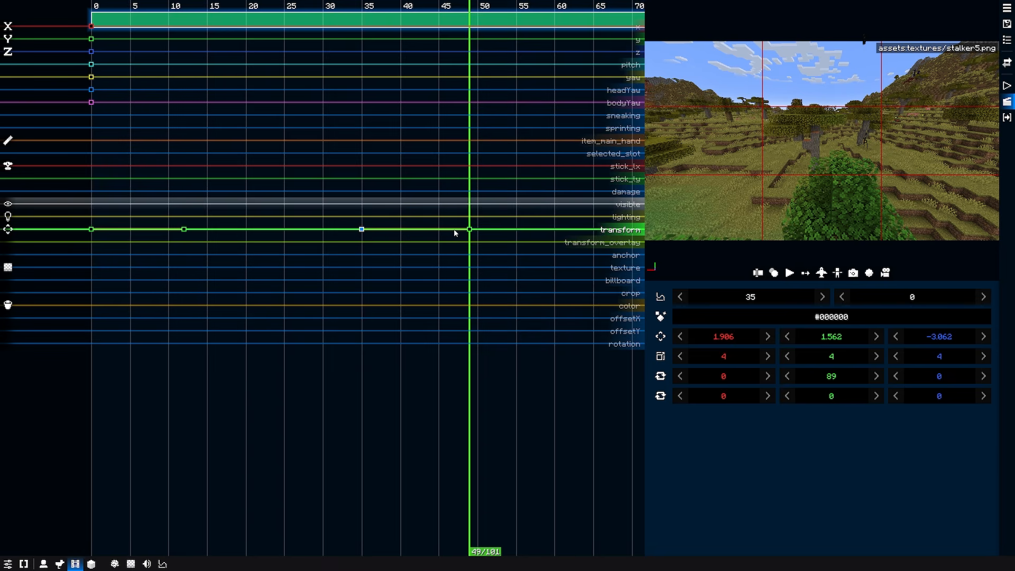
# Copy the transform keyframe at tick 12 and paste it at tick 62 on the same track.
pyautogui.click(557, 7)
pyautogui.moveTo(558, 6); pyautogui.dragTo(572, 4)
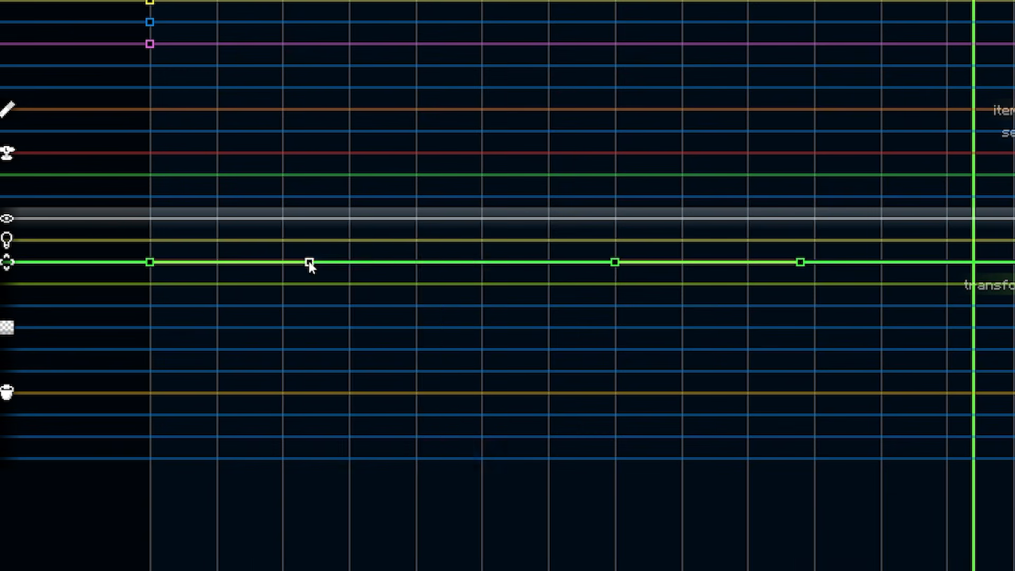
pyautogui.rightClick(185, 231)
pyautogui.click(185, 232)
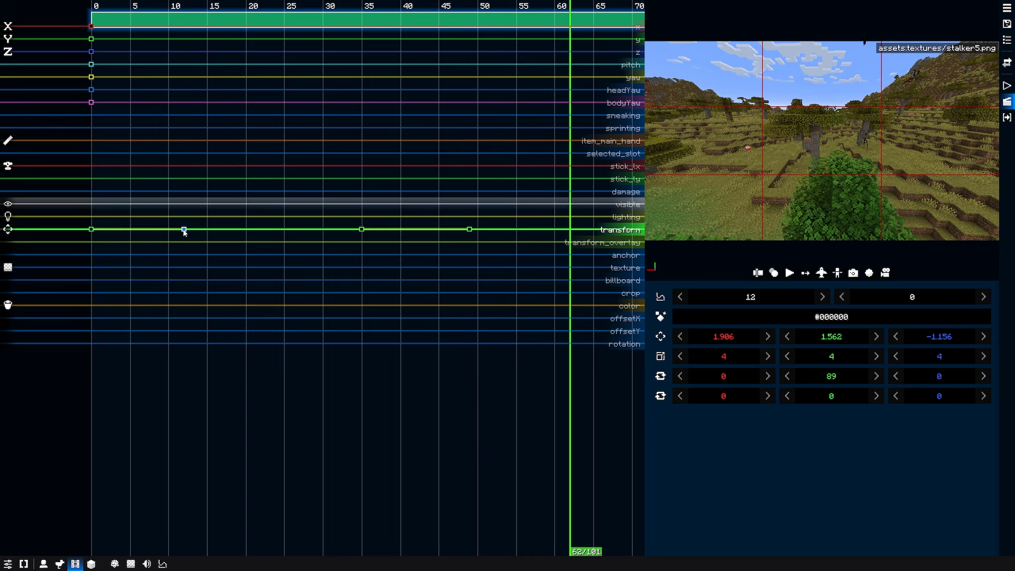
pyautogui.rightClick(184, 231)
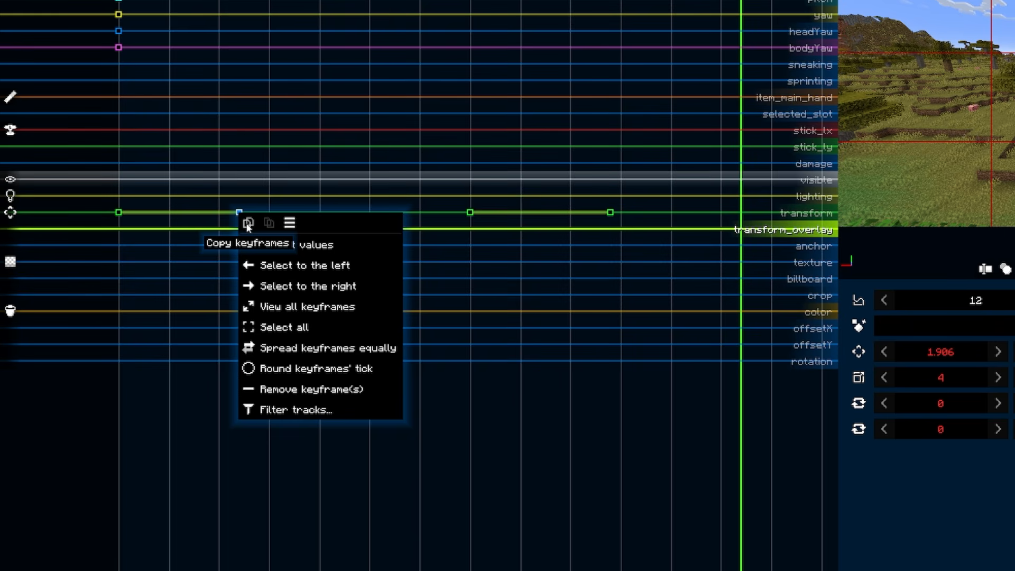
pyautogui.click(247, 224)
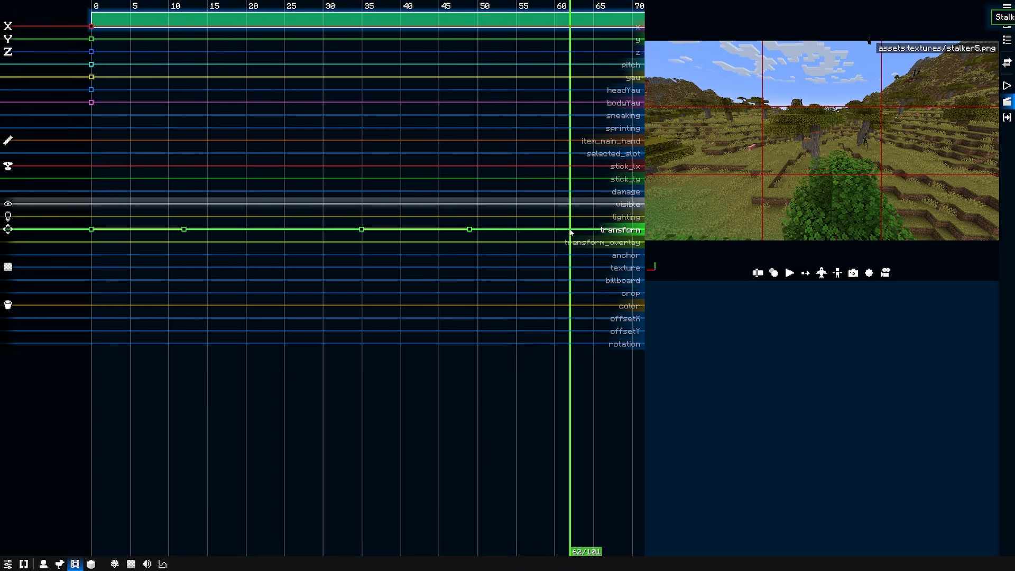
pyautogui.rightClick(570, 231)
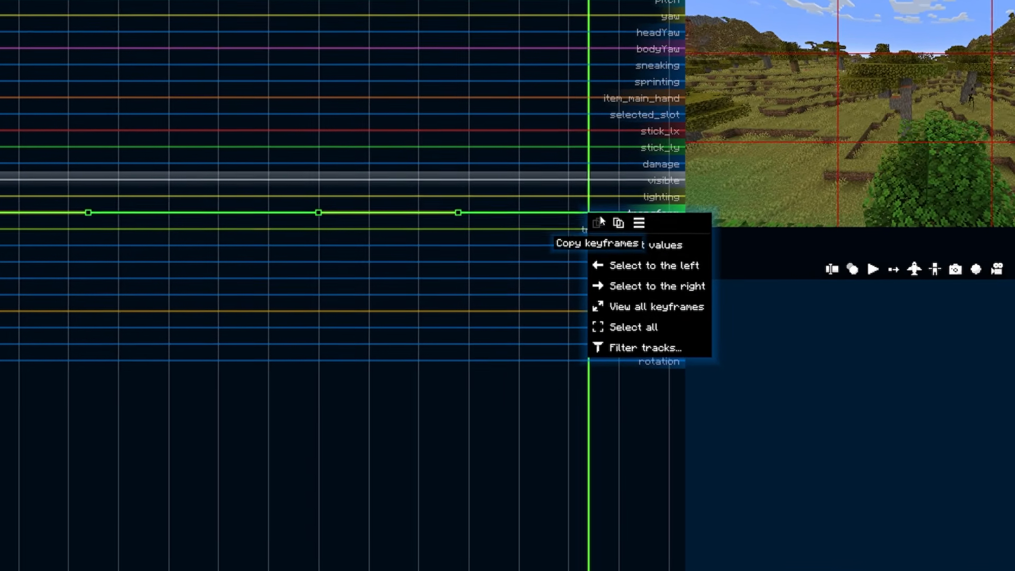
pyautogui.click(619, 224)
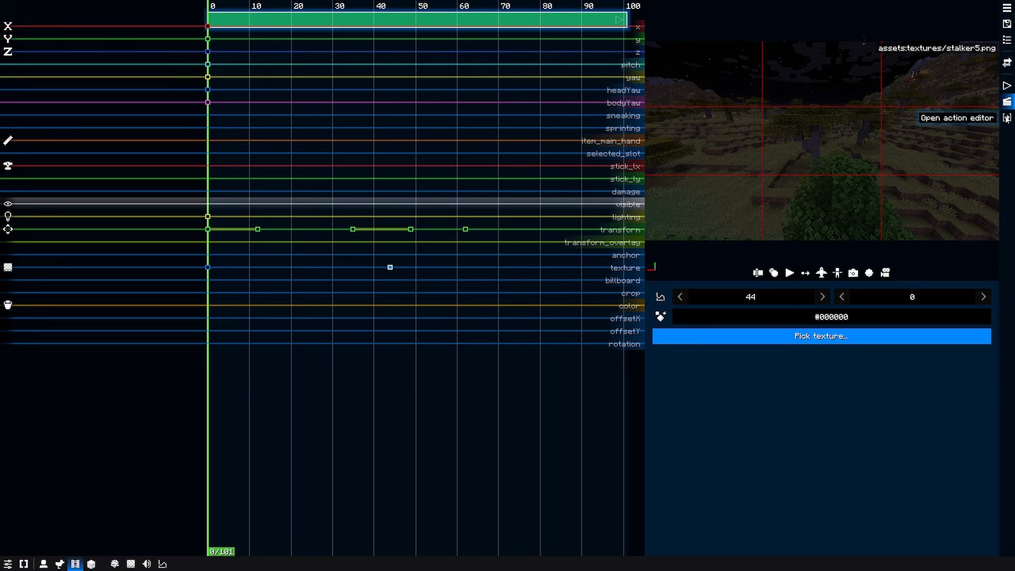
# Open the film's action editor and bring up the options for adding an action clip.
pyautogui.click(1007, 117)
pyautogui.rightClick(7, 477)
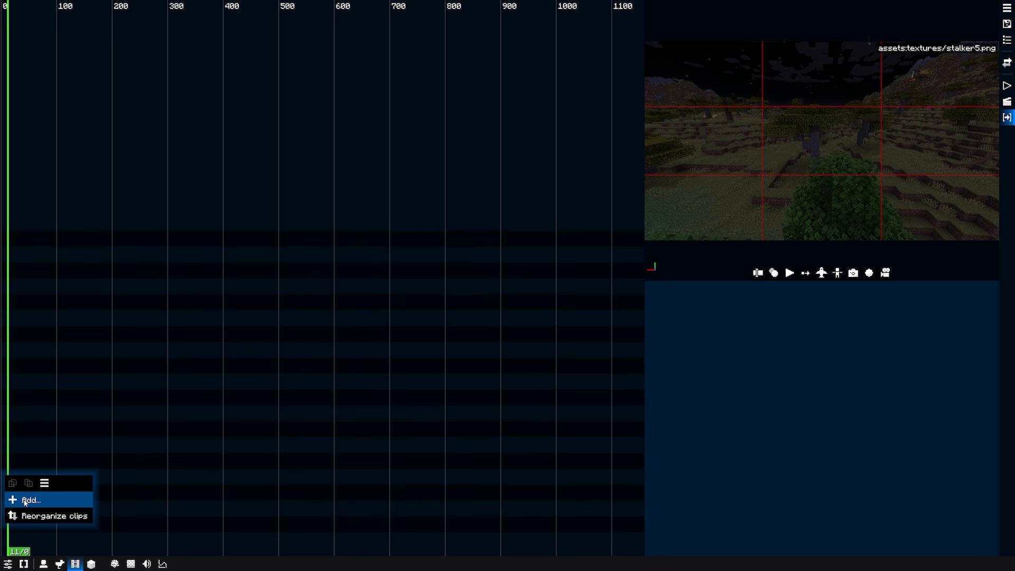
pyautogui.click(29, 500)
pyautogui.click(32, 506)
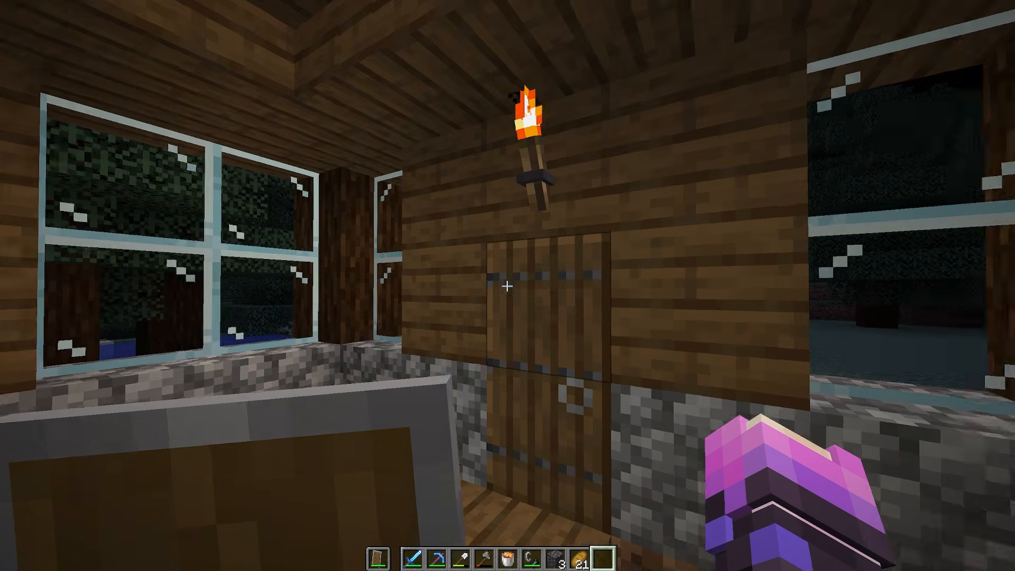
# Walk inside the wooden house and load the HouseBreakInScene film from the film list.
pyautogui.press('w')
pyautogui.rightClick(508, 286)
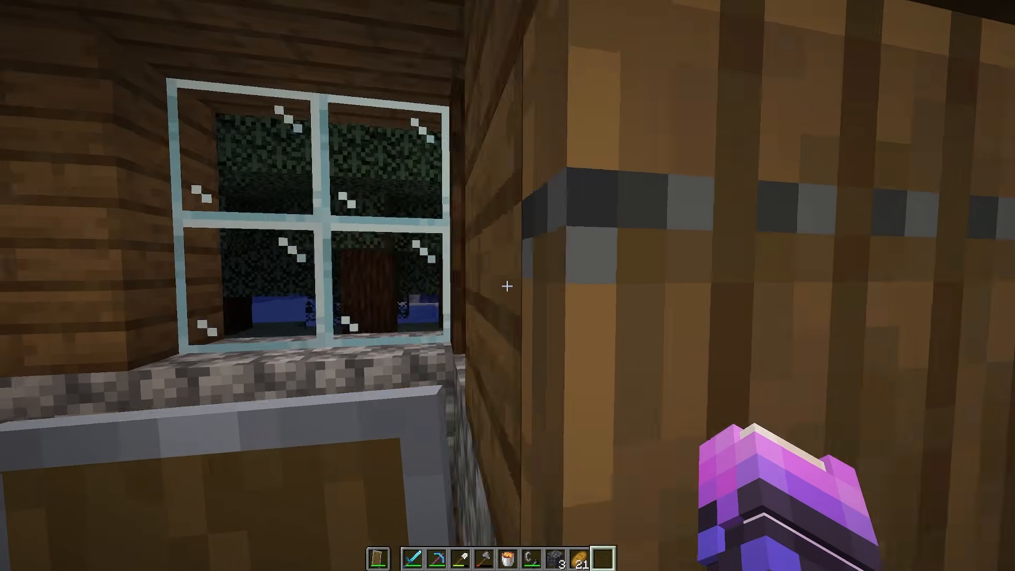
pyautogui.press('0')
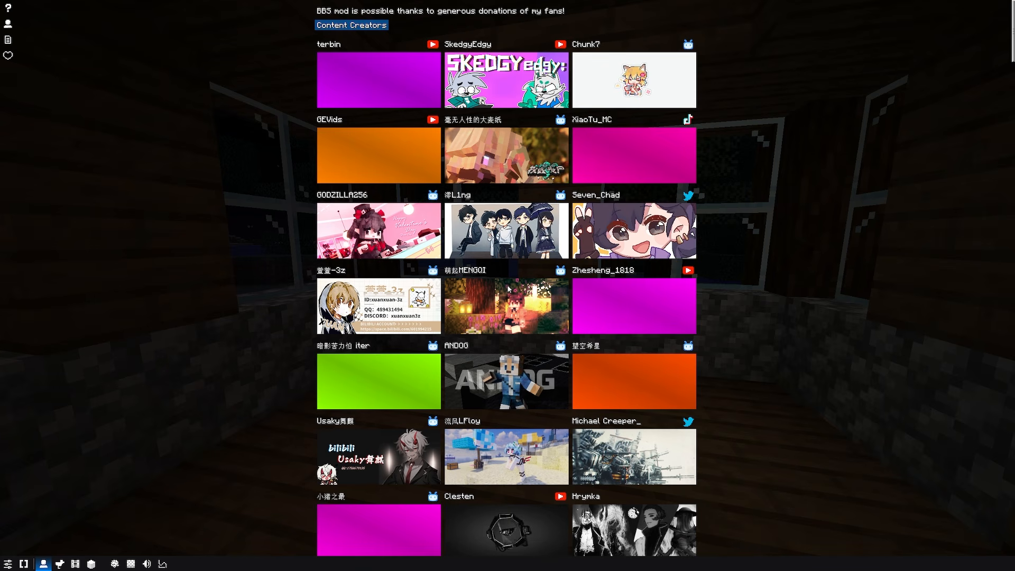
pyautogui.click(75, 564)
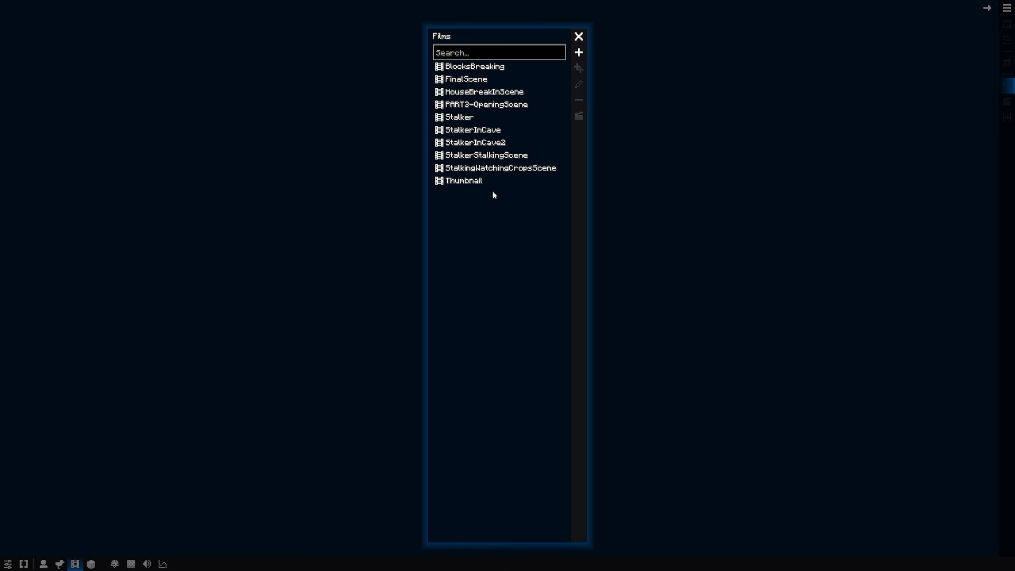
pyautogui.click(484, 91)
pyautogui.click(578, 36)
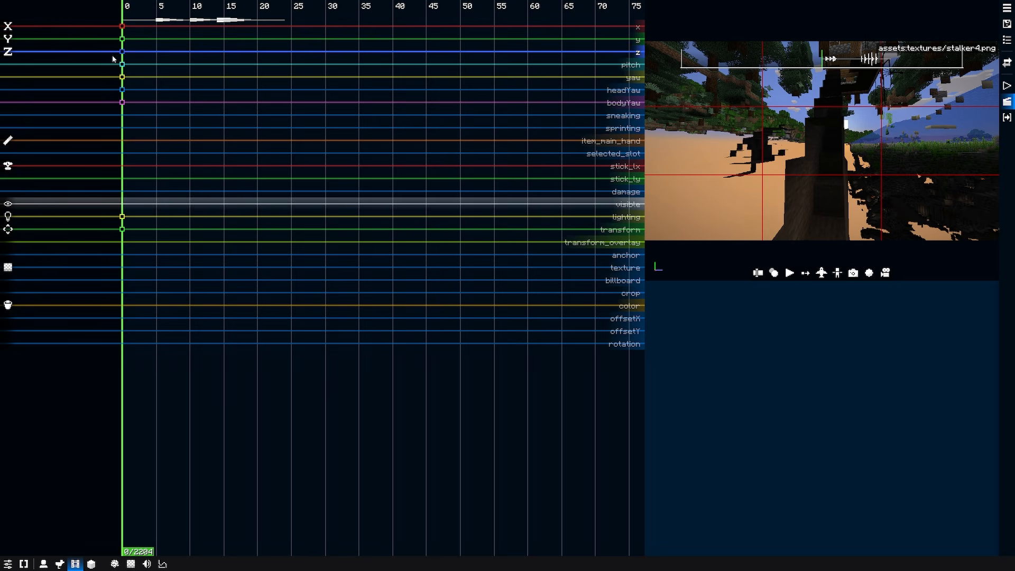
# Examine the break-in scene's camera timeline and the stalker4 replay's keyframe tracks.
pyautogui.click(1008, 86)
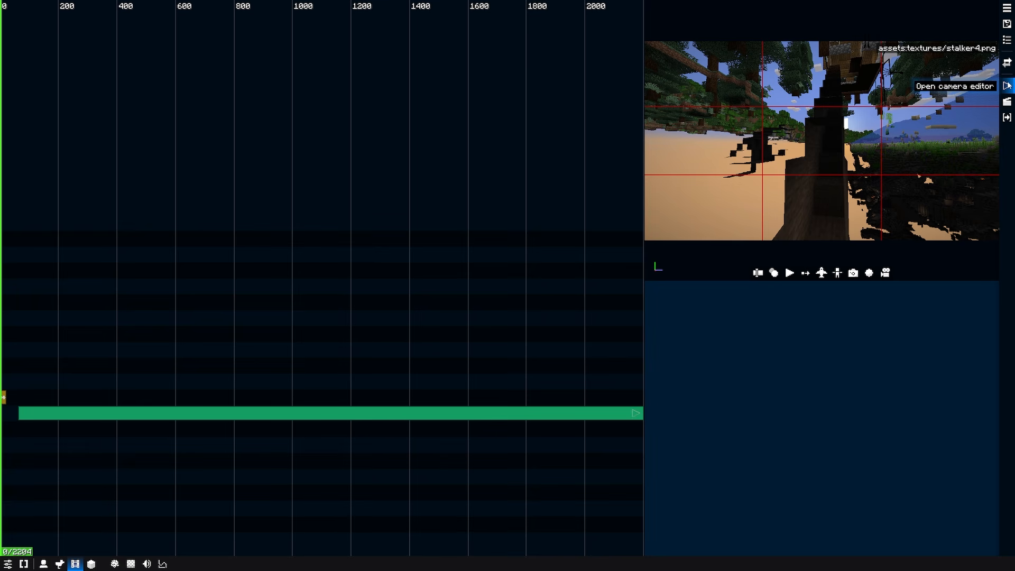
pyautogui.scroll(-1, 7, 397)
pyautogui.scroll(3, 6, 399)
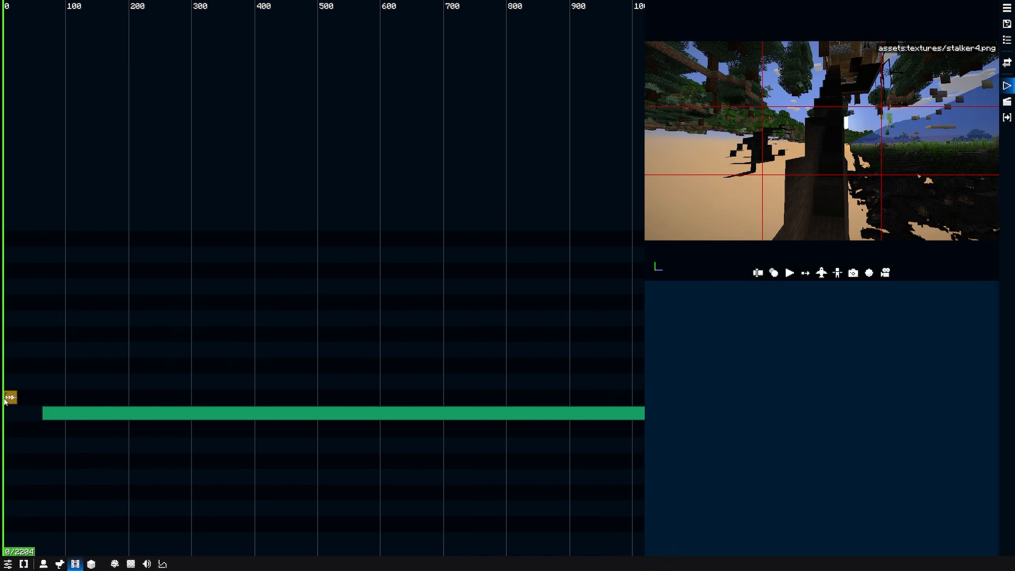
pyautogui.scroll(1, 5, 401)
pyautogui.scroll(-4, 5, 400)
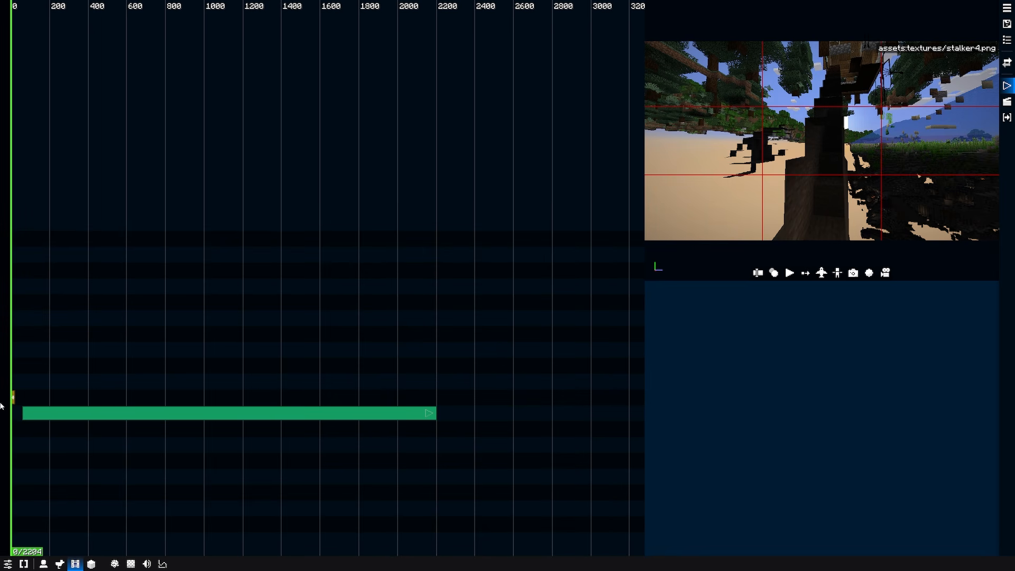
pyautogui.scroll(6, 11, 405)
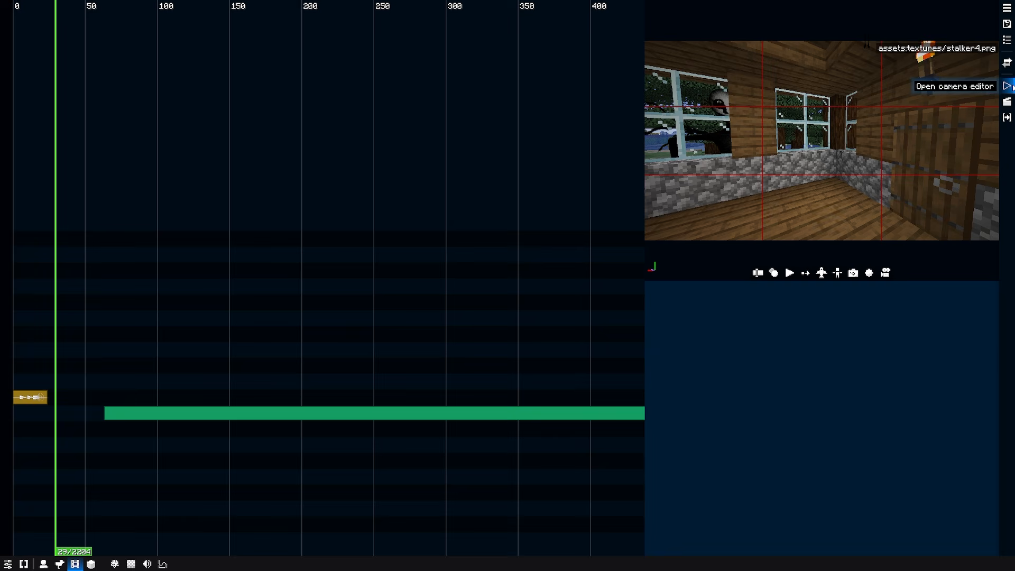
pyautogui.click(1007, 102)
pyautogui.scroll(-2, 227, 120)
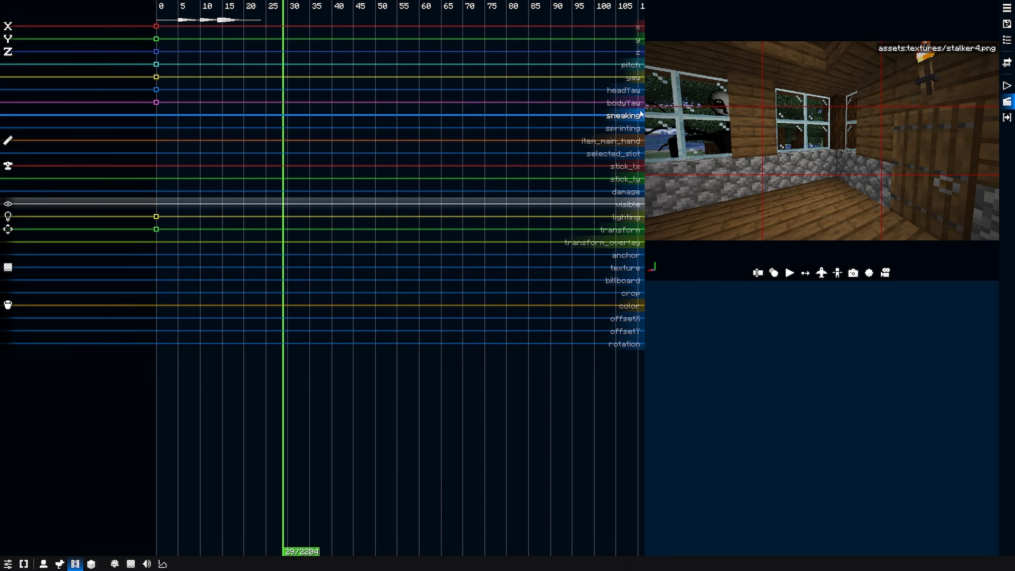
pyautogui.scroll(-2, 318, 264)
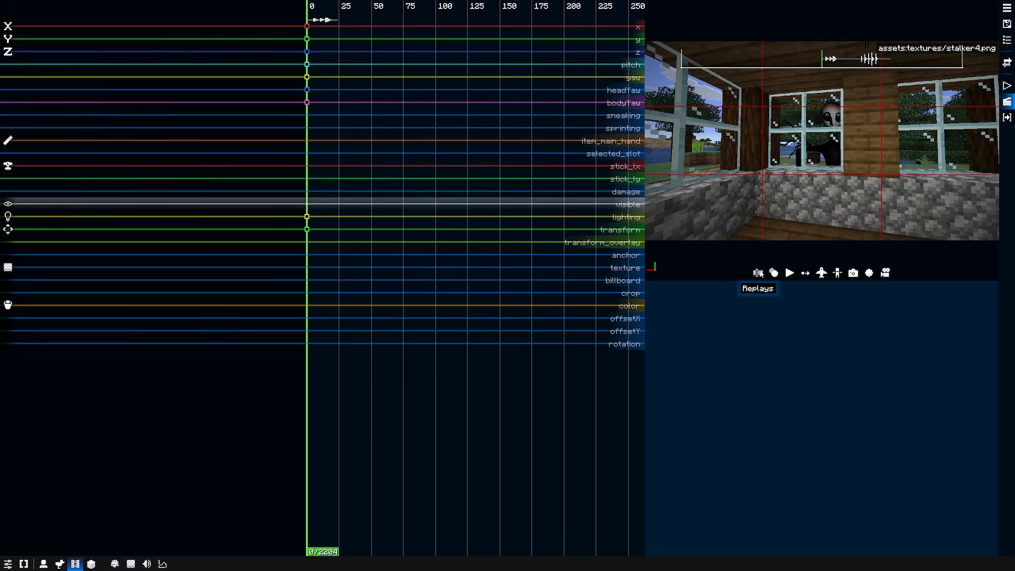
# Switch to the stalker1.png replay and scrub to tick 71 to preview its part of the scene.
pyautogui.click(603, 435)
pyautogui.click(74, 32)
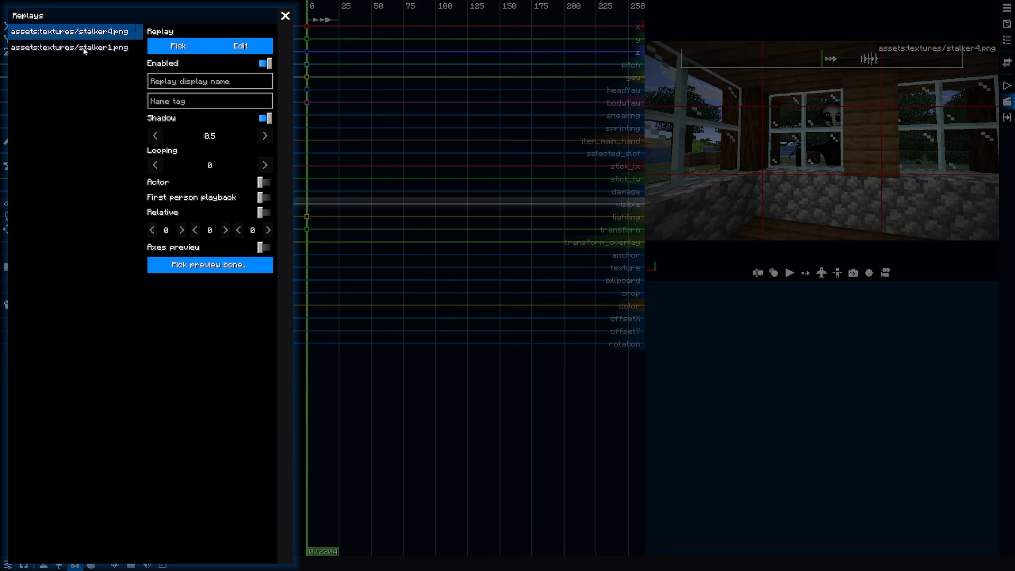
pyautogui.click(84, 49)
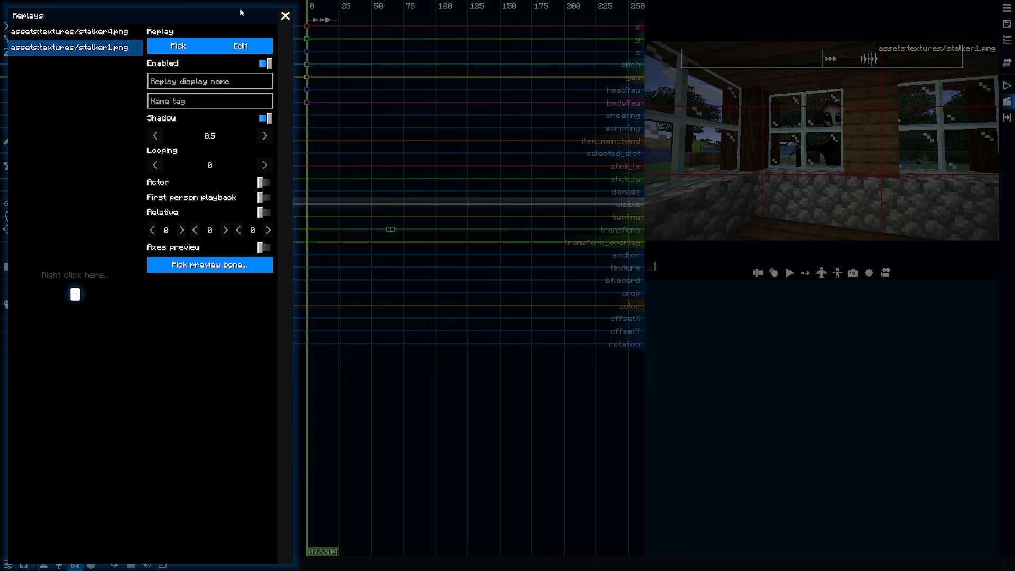
pyautogui.click(285, 15)
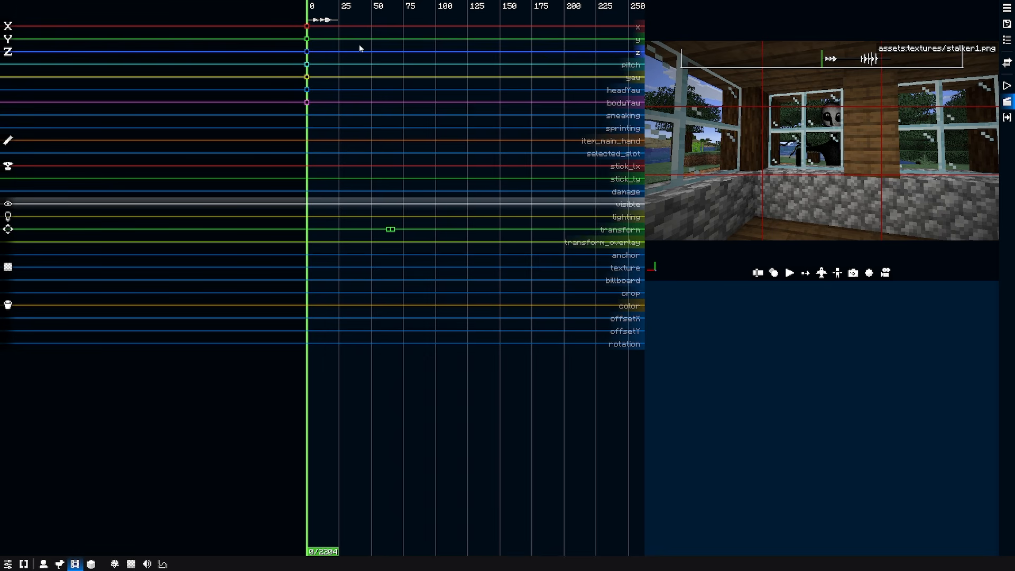
pyautogui.moveTo(364, 8); pyautogui.dragTo(398, 16)
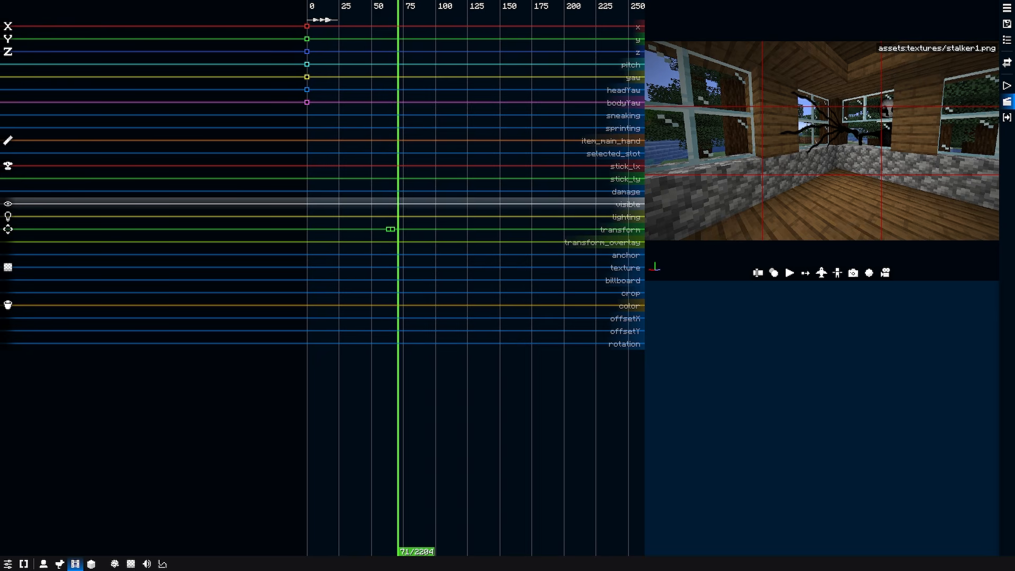
# Inspect the glass pane block clip in the action editor and view the options for adding another clip.
pyautogui.click(1007, 118)
pyautogui.click(119, 404)
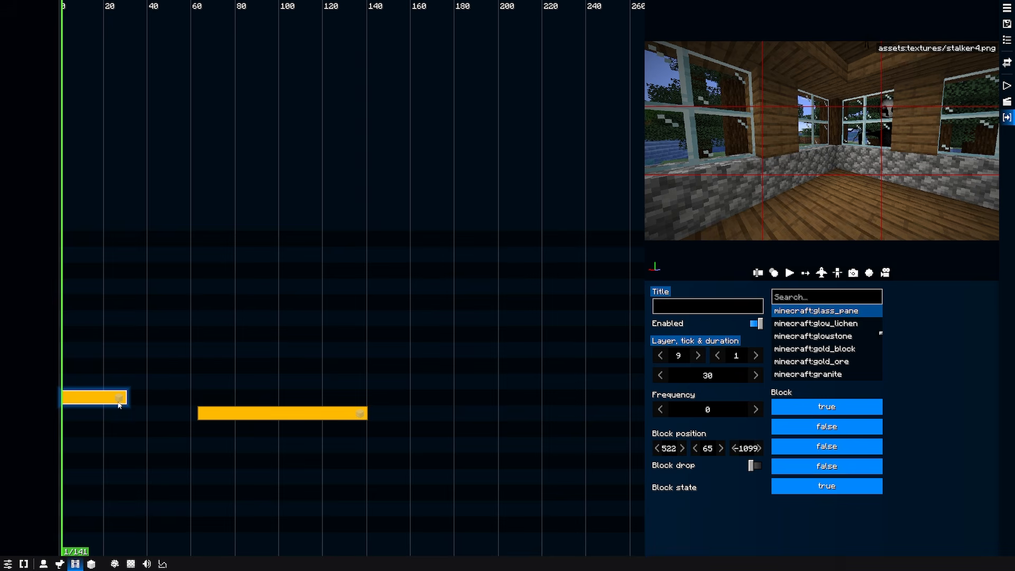
pyautogui.rightClick(75, 368)
pyautogui.click(100, 390)
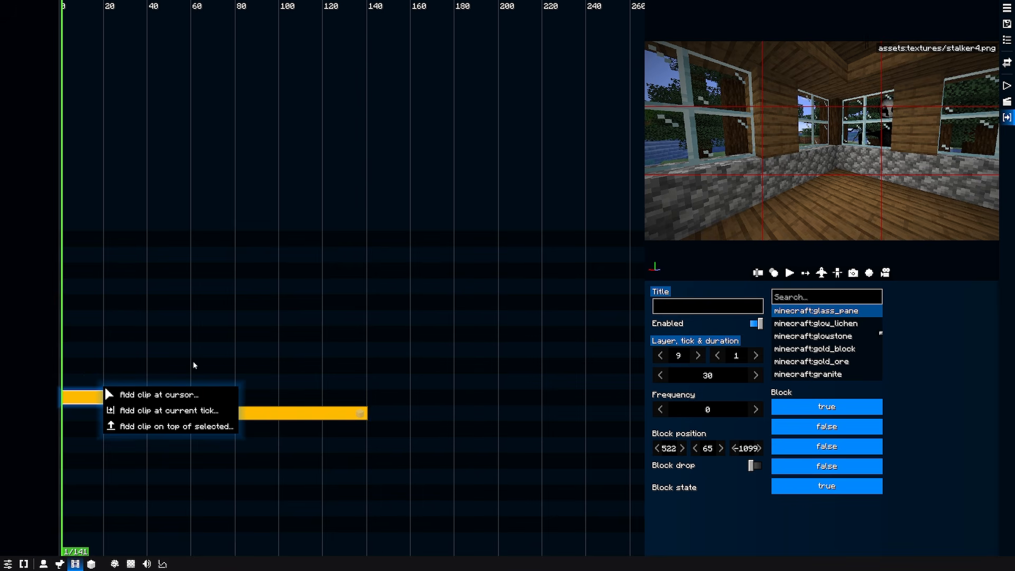
pyautogui.click(175, 392)
pyautogui.click(91, 356)
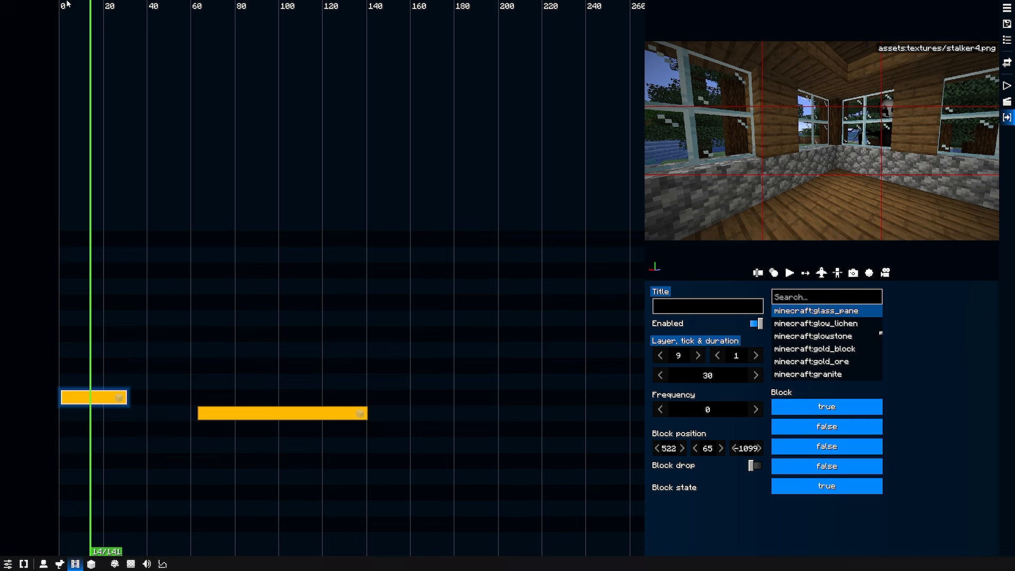
# Scrub to the second block clip, inspect its air block settings, and look around the house in the game world.
pyautogui.moveTo(68, 6); pyautogui.dragTo(184, 63)
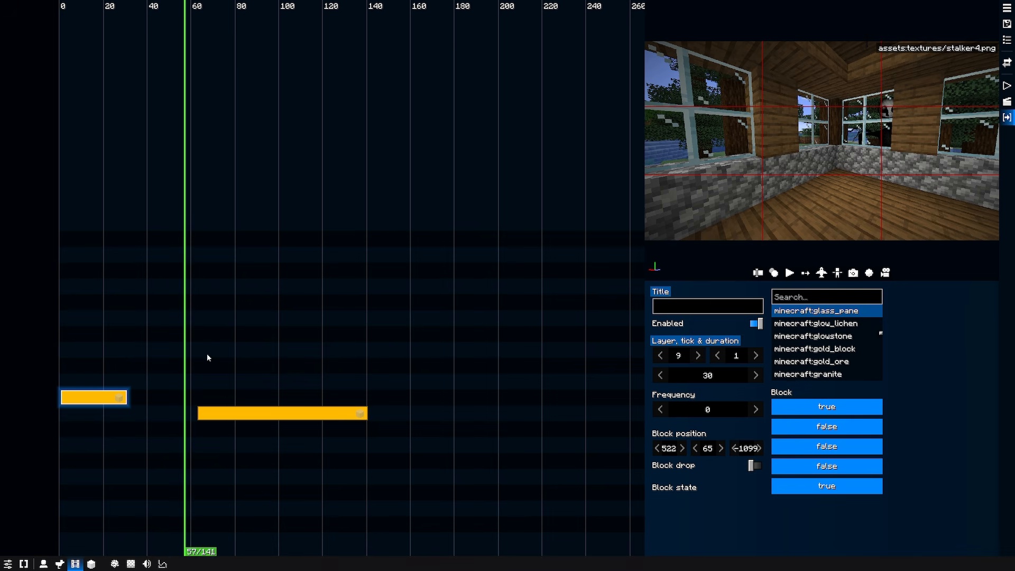
pyautogui.click(205, 416)
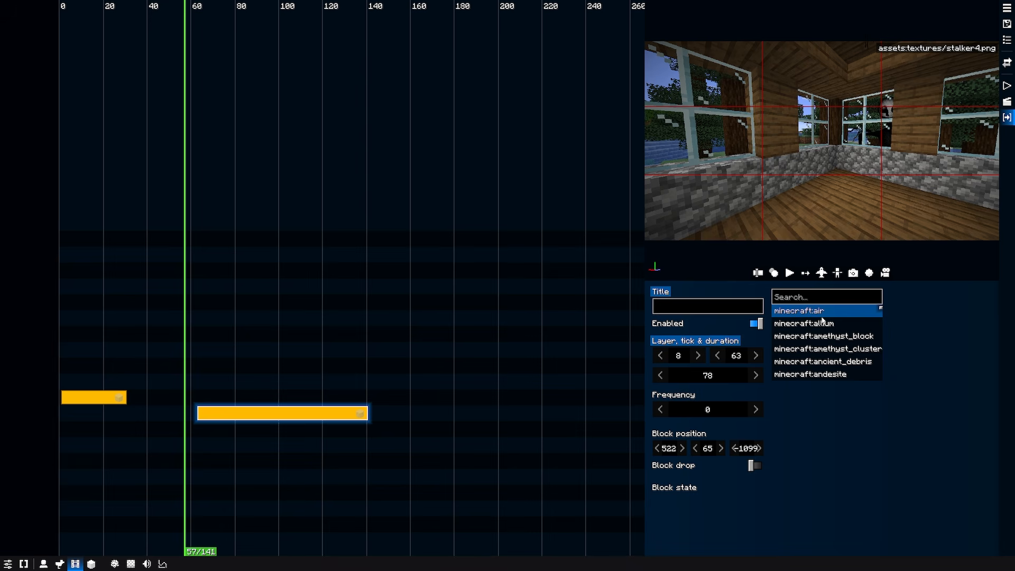
pyautogui.moveTo(225, 8); pyautogui.dragTo(201, 9)
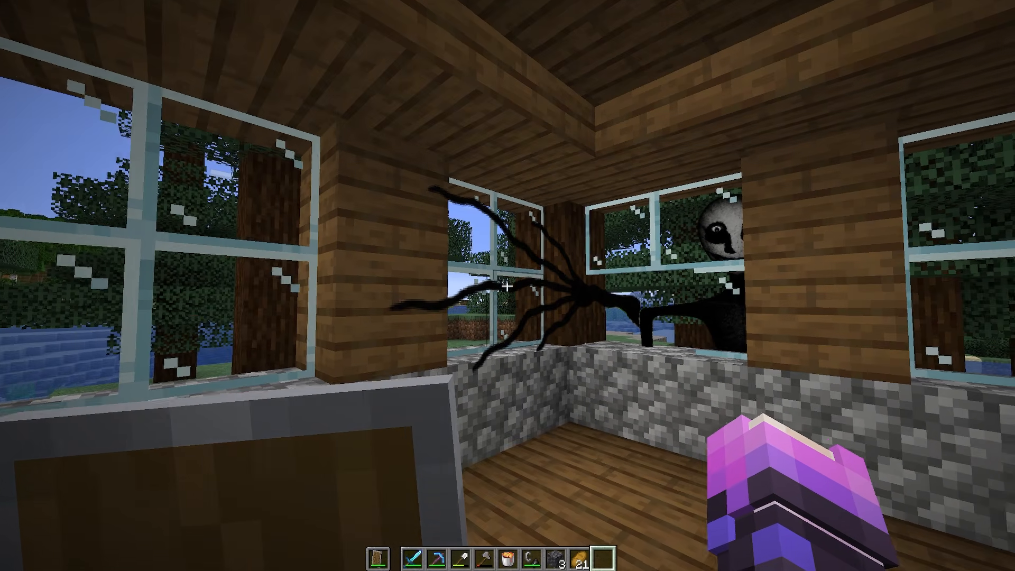
pyautogui.press('s')
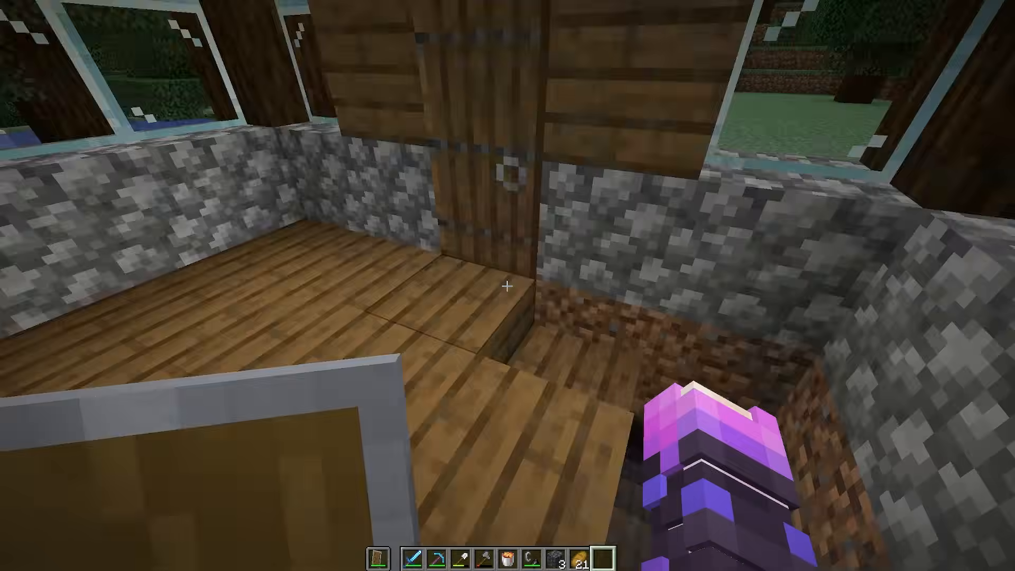
pyautogui.press('w')
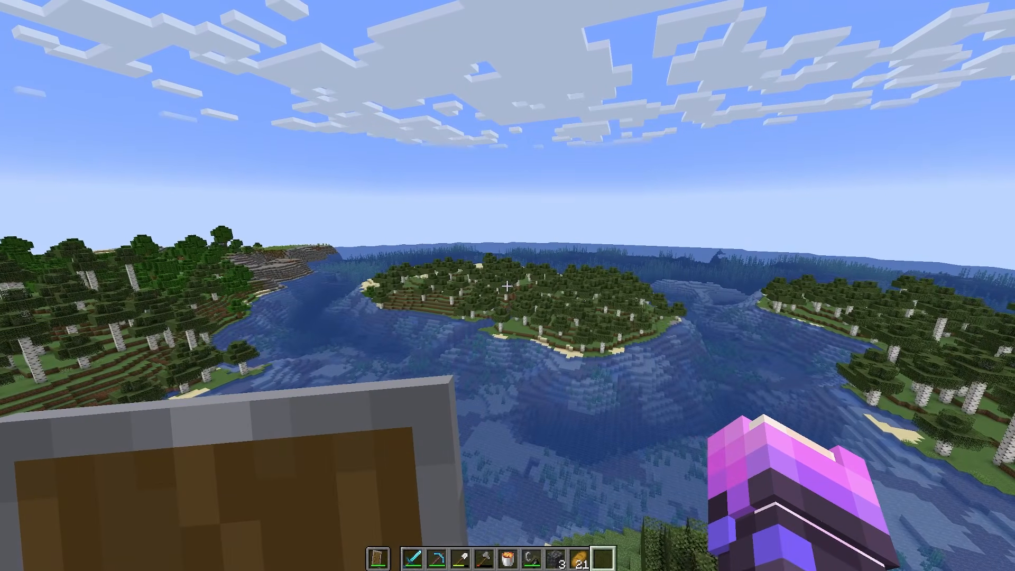
# Look over the film list, return to the game world and zoom in on the island to watch the scene.
pyautogui.press('0')
pyautogui.click(1006, 9)
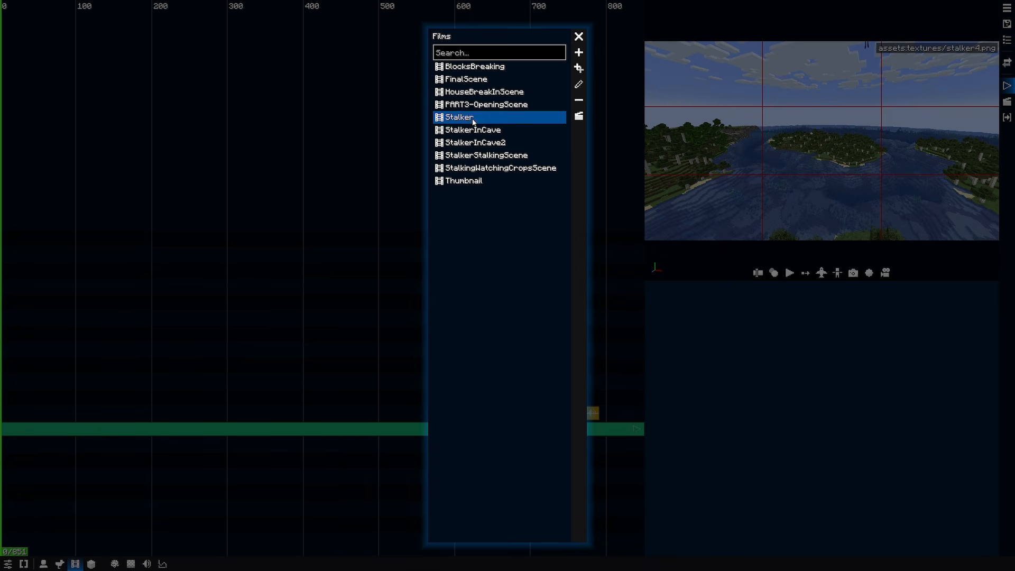
pyautogui.click(579, 36)
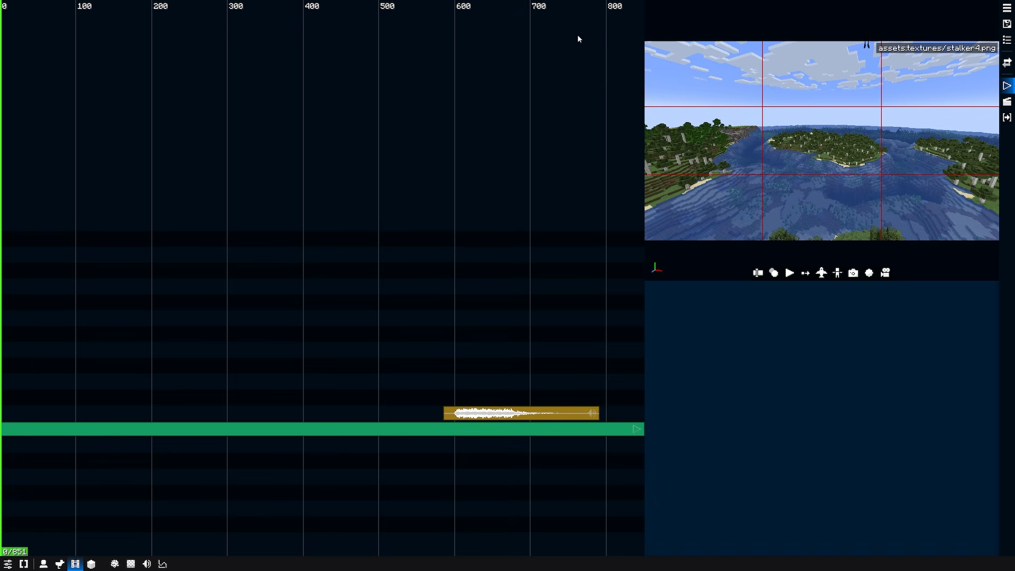
pyautogui.press('Escape')
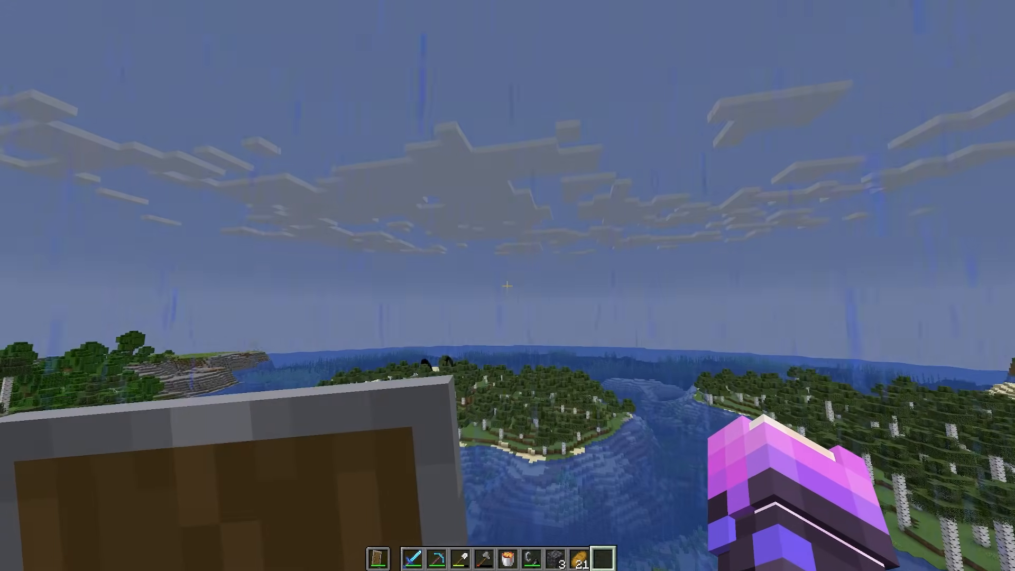
pyautogui.press('c')
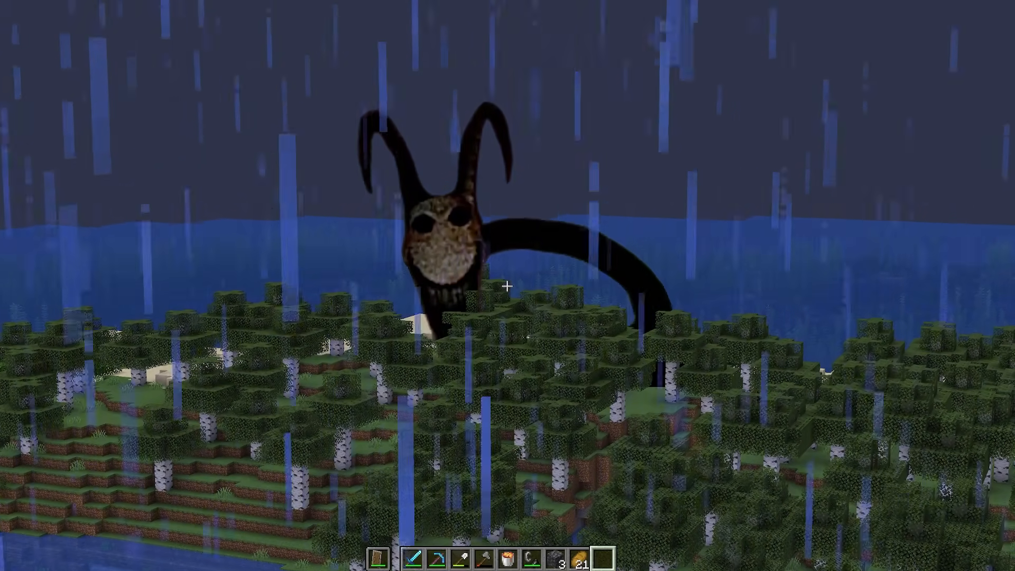
pyautogui.press('c')
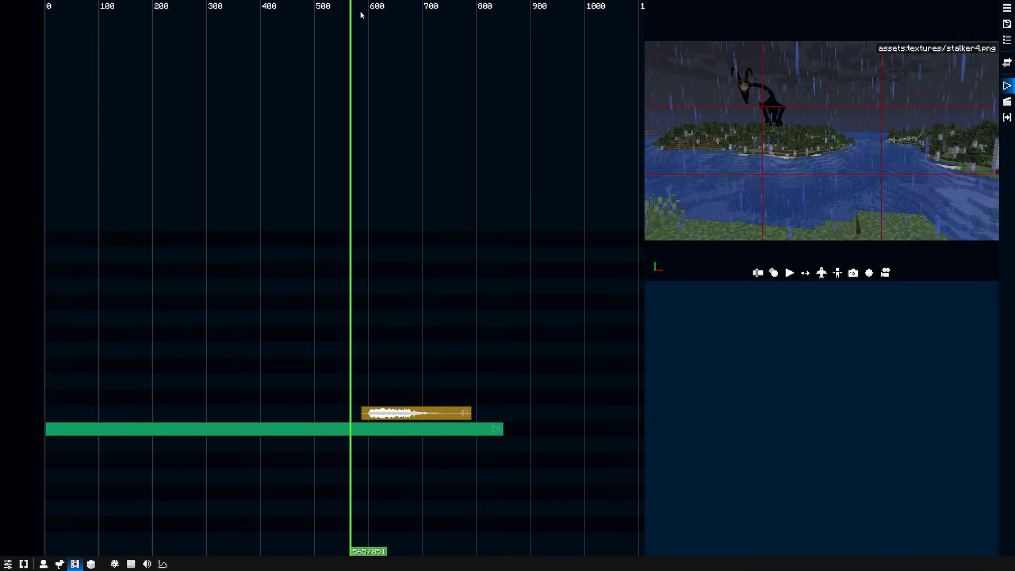
# Switch to the stalker6.png replay in the replay editor and look over its billboard form's general settings.
pyautogui.moveTo(361, 15); pyautogui.dragTo(44, 21)
pyautogui.click(1005, 103)
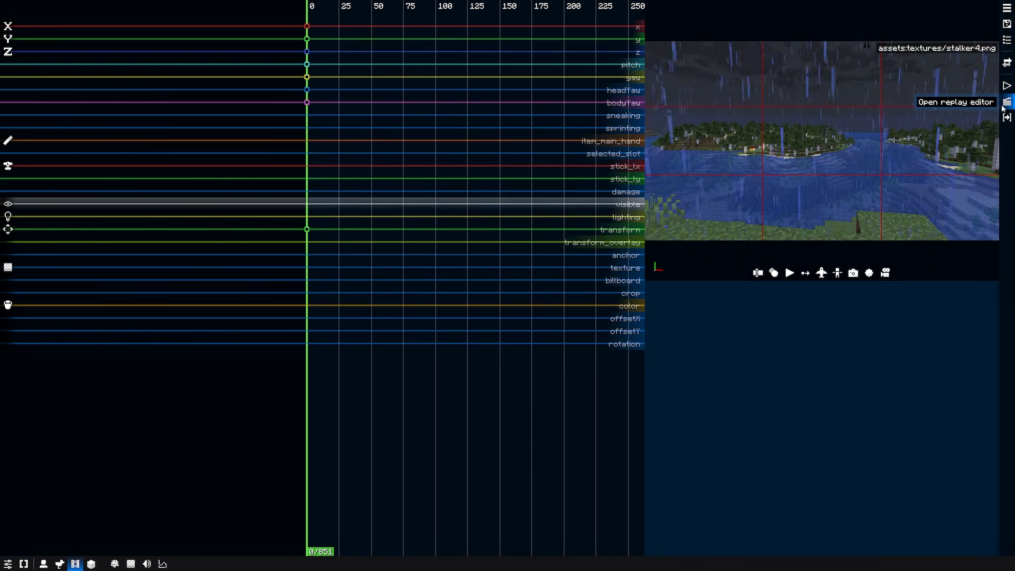
pyautogui.scroll(-2, 294, 342)
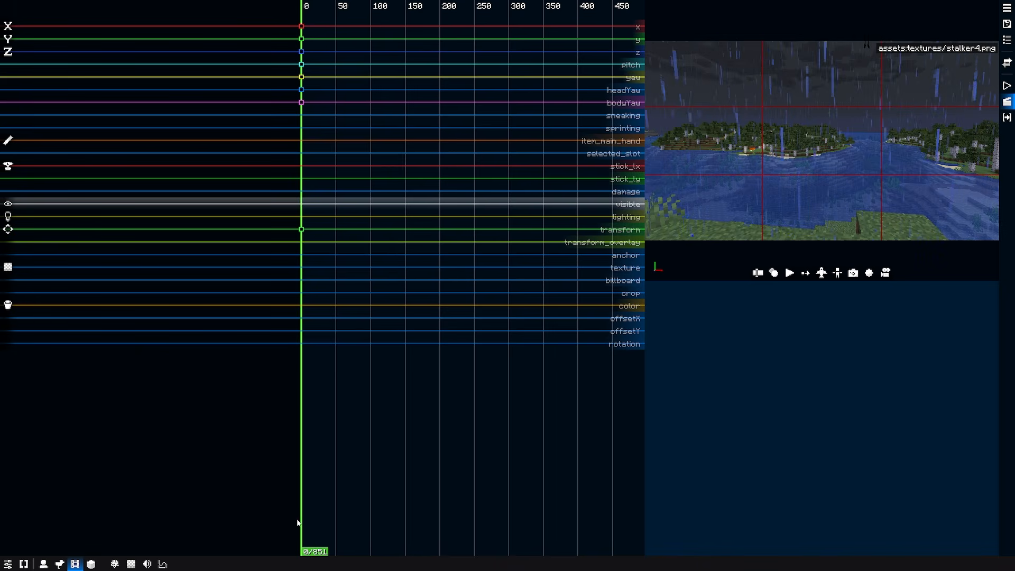
pyautogui.rightClick(817, 162)
pyautogui.click(830, 168)
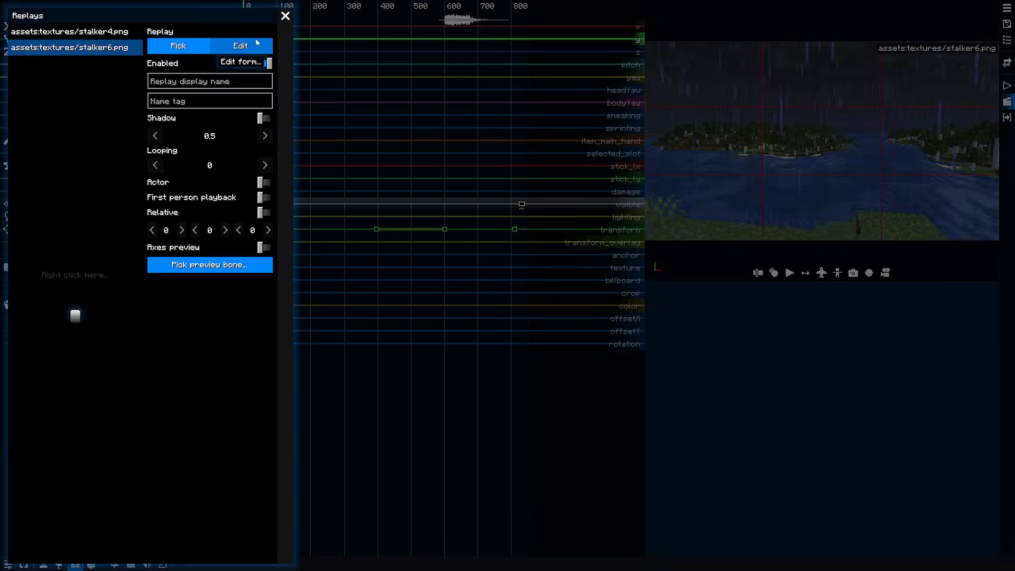
pyautogui.click(255, 41)
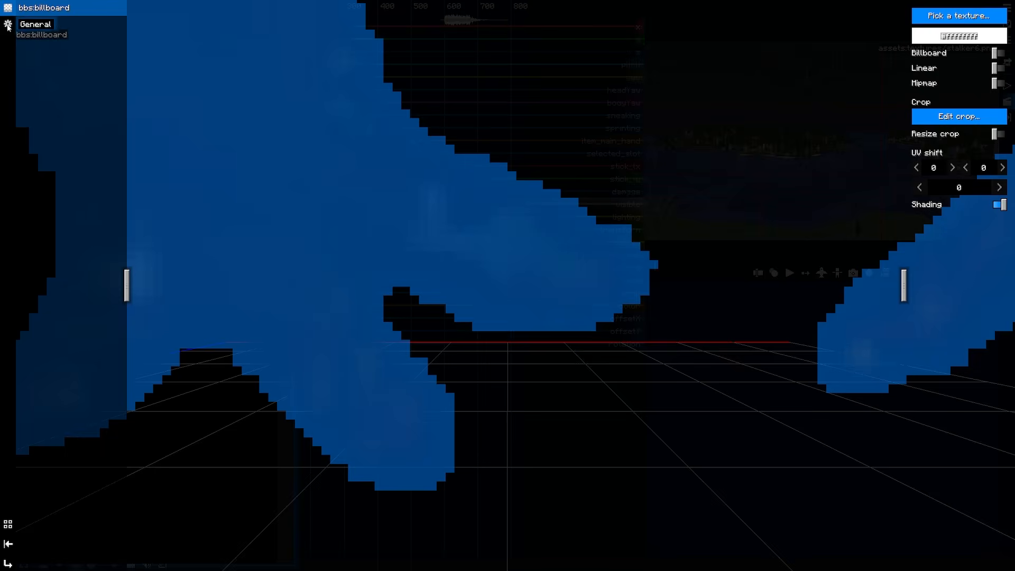
pyautogui.click(8, 23)
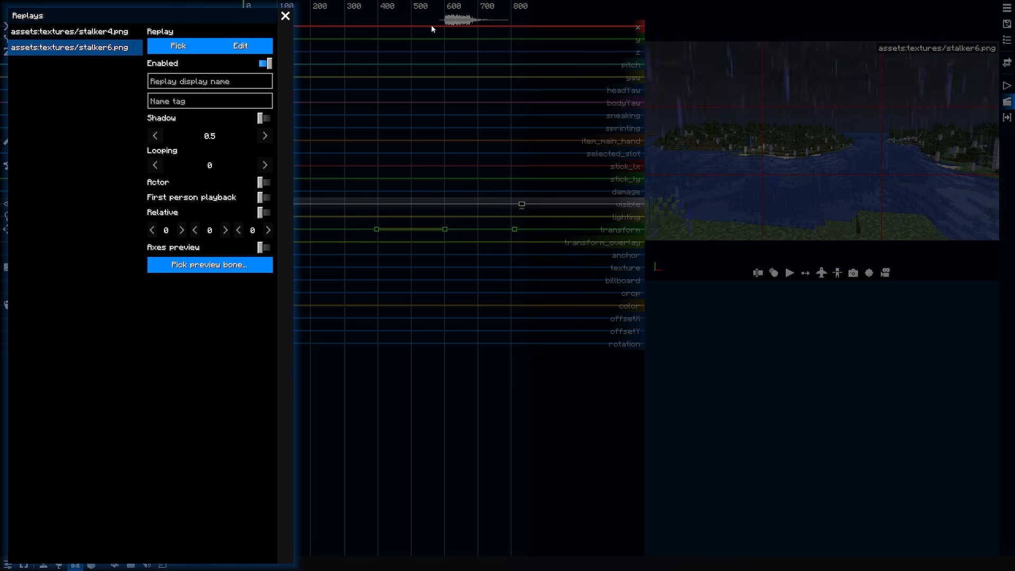
pyautogui.click(432, 27)
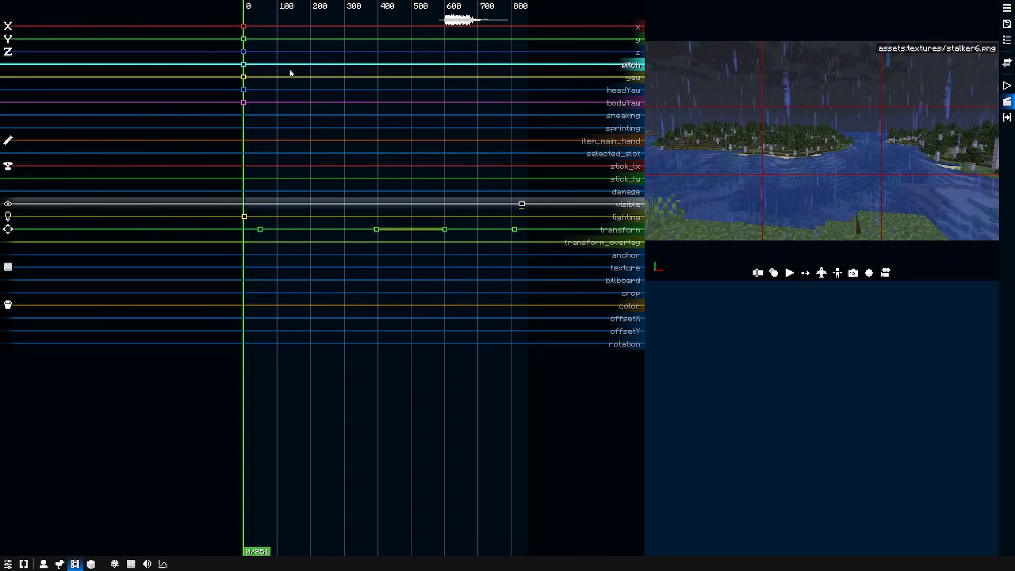
# Scrub through the stalker6.png replay to preview its movement, save the film, and select the second transform keyframe.
pyautogui.scroll(3, 407, 125)
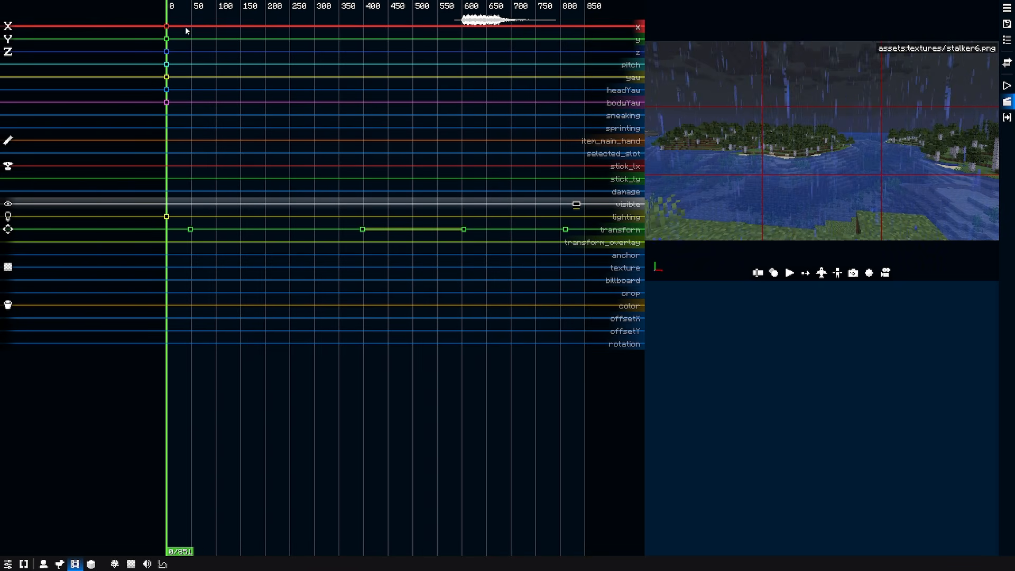
pyautogui.moveTo(173, 7); pyautogui.dragTo(191, 7)
pyautogui.hotkey('ctrl', 's')
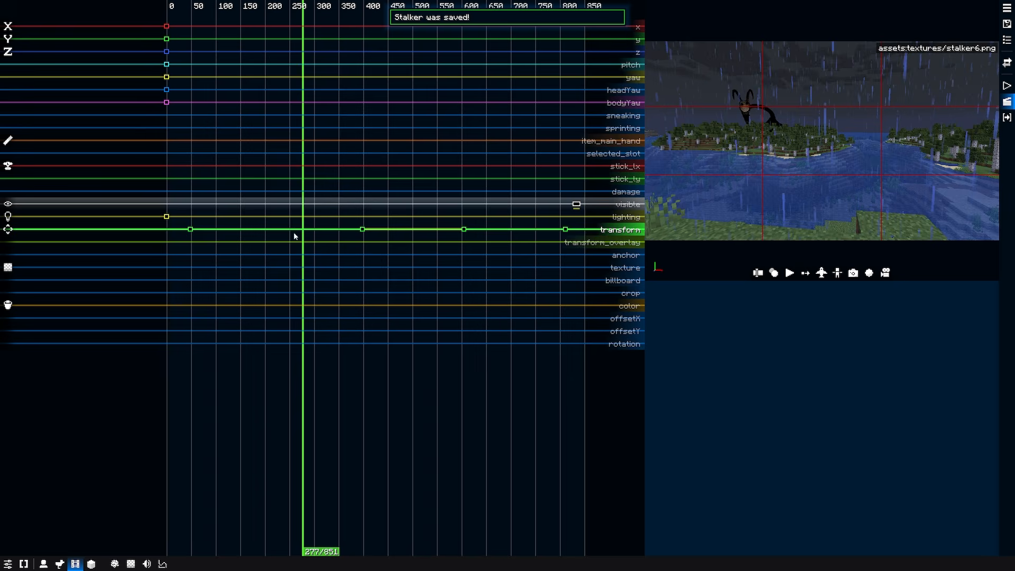
pyautogui.moveTo(304, 8); pyautogui.dragTo(531, 14)
pyautogui.click(363, 230)
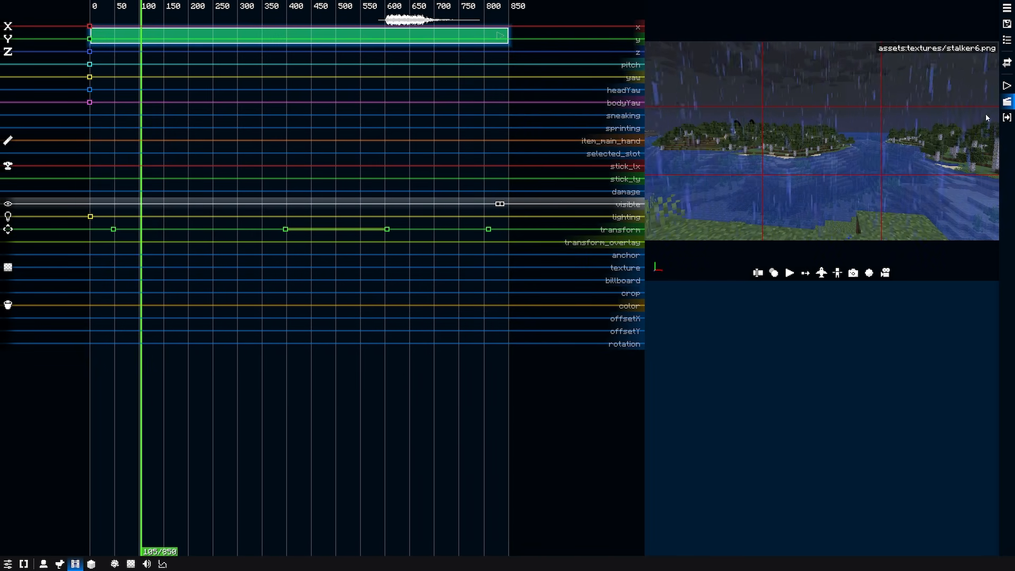
# Open the stalker6.png replay's action editor and inspect the earliest clip's weather command.
pyautogui.click(1008, 117)
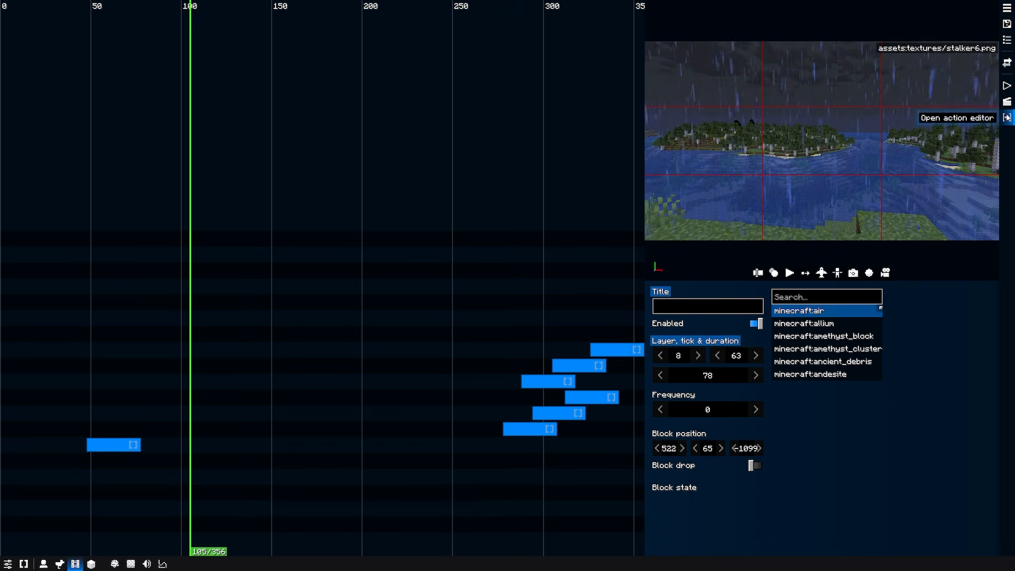
pyautogui.scroll(-3, 266, 366)
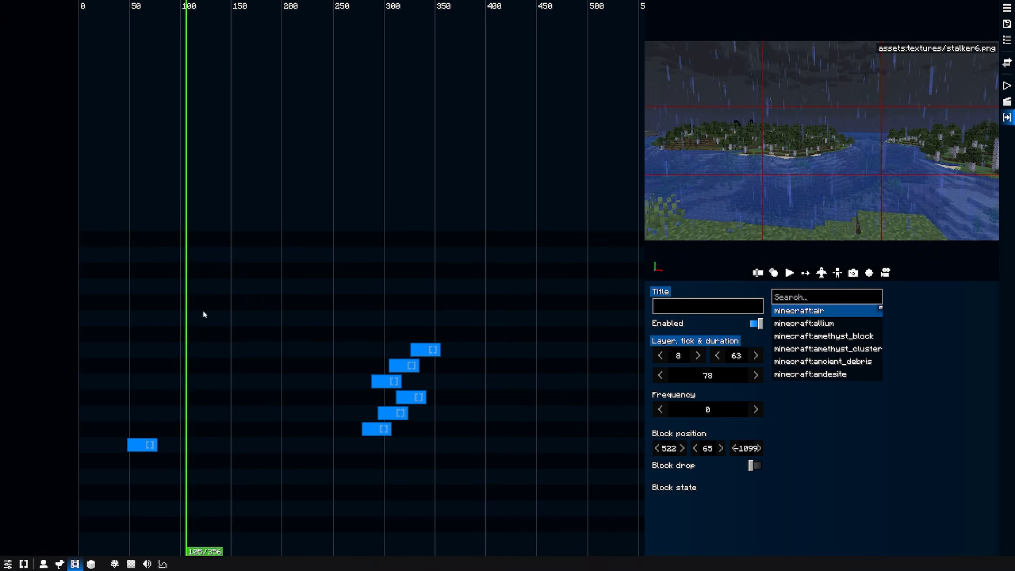
pyautogui.click(150, 447)
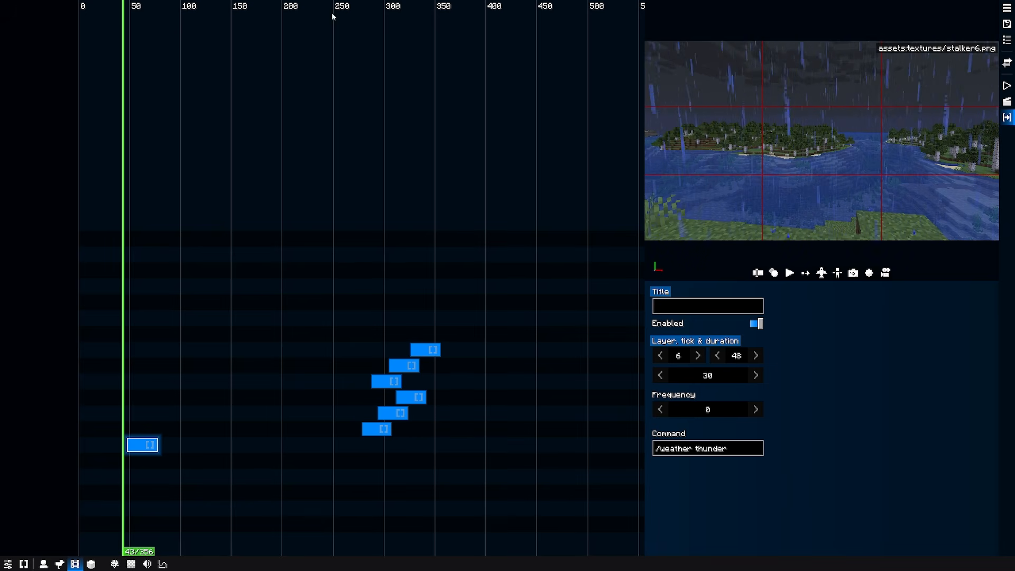
# Scrub to tick 274, read through the first lightning-summoning clip's full command, and inspect the other clips in that group.
pyautogui.moveTo(346, 13); pyautogui.dragTo(358, 10)
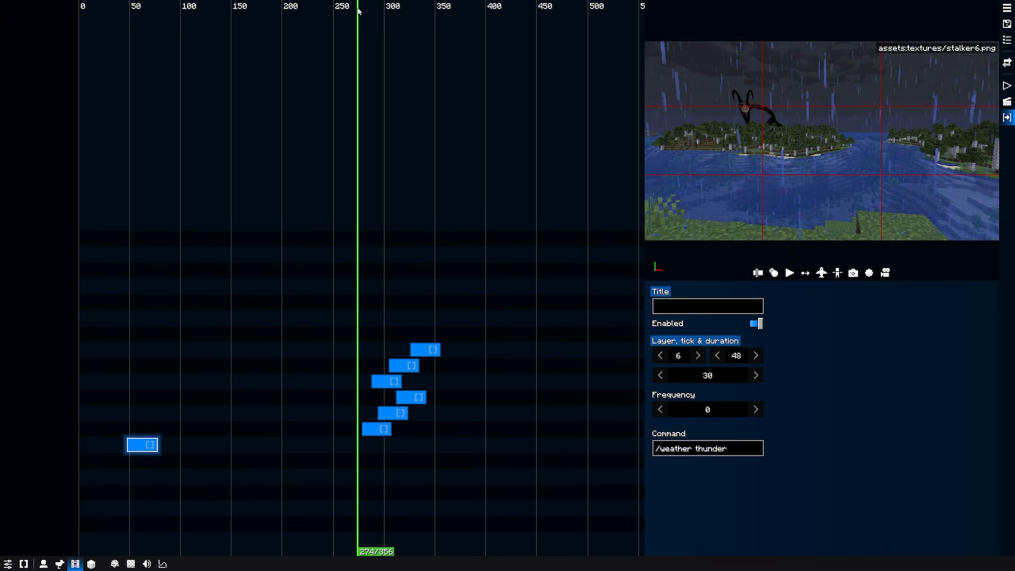
pyautogui.click(372, 433)
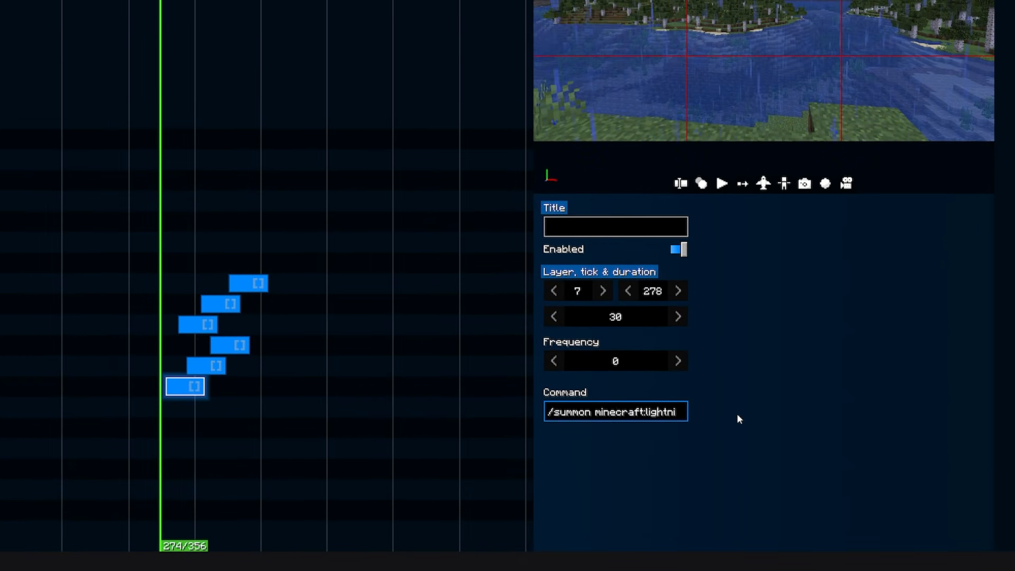
pyautogui.write('ing_bolt 417 70 -15')
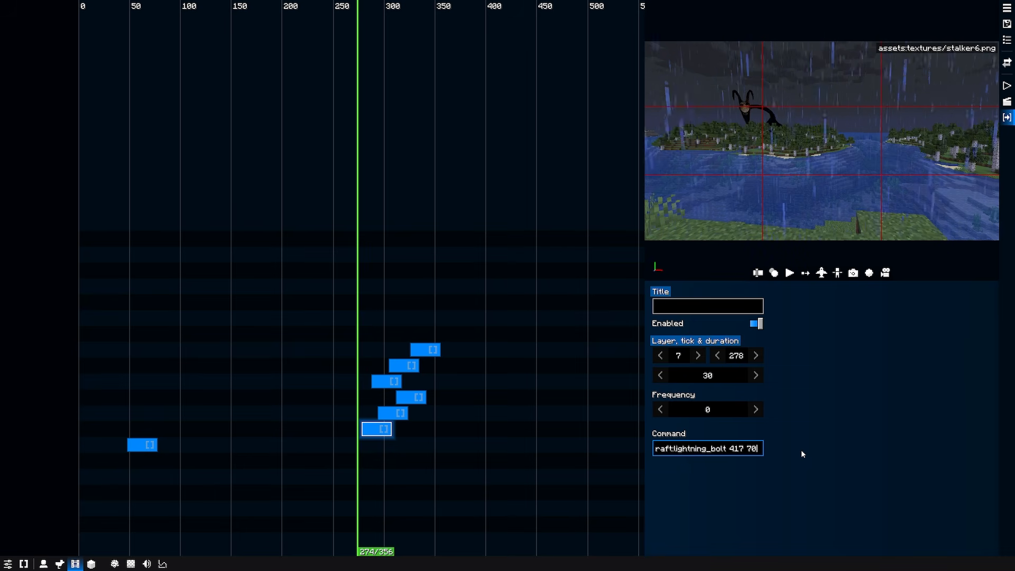
pyautogui.write('09')
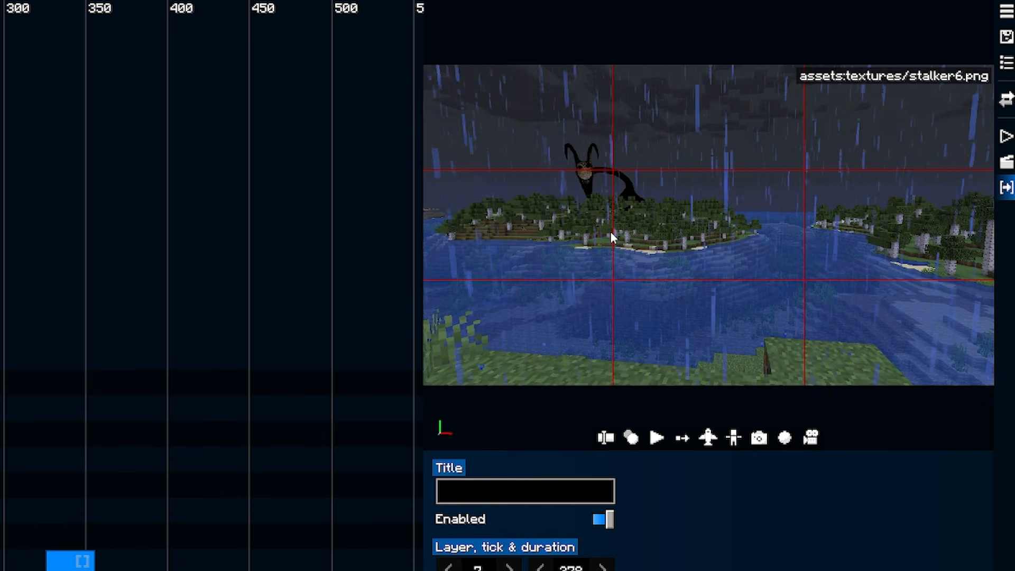
pyautogui.click(175, 570)
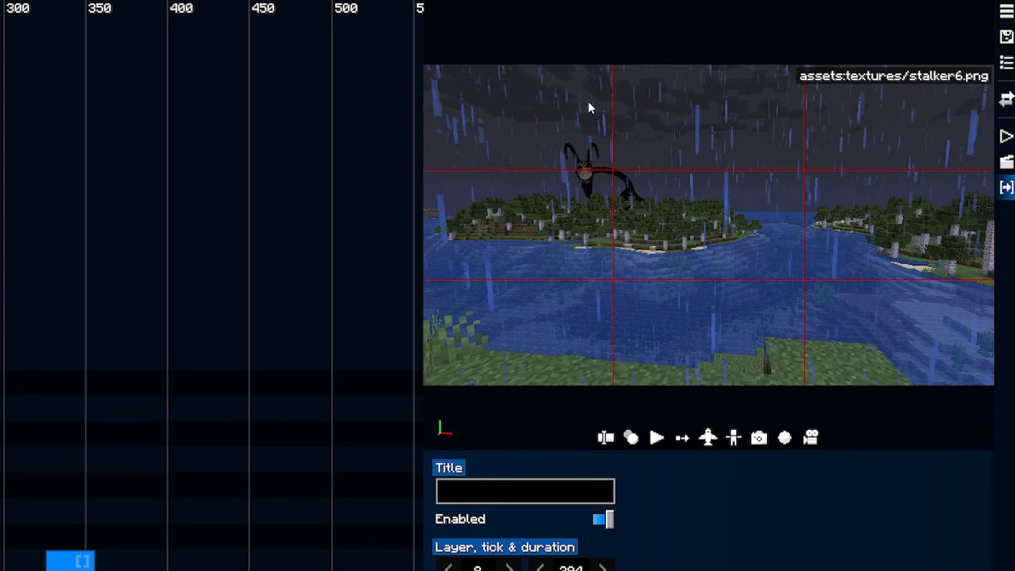
pyautogui.click(172, 570)
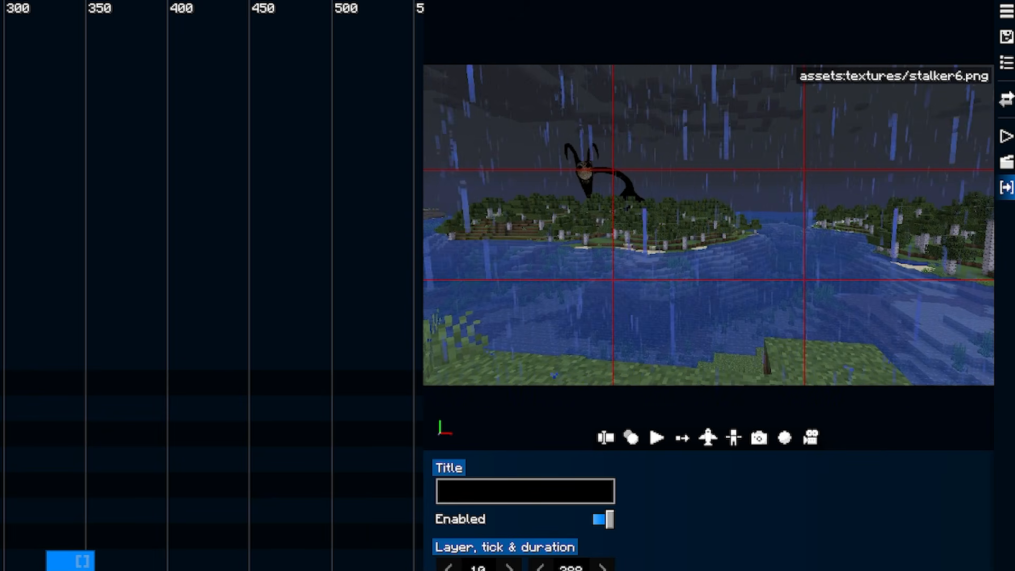
pyautogui.click(68, 564)
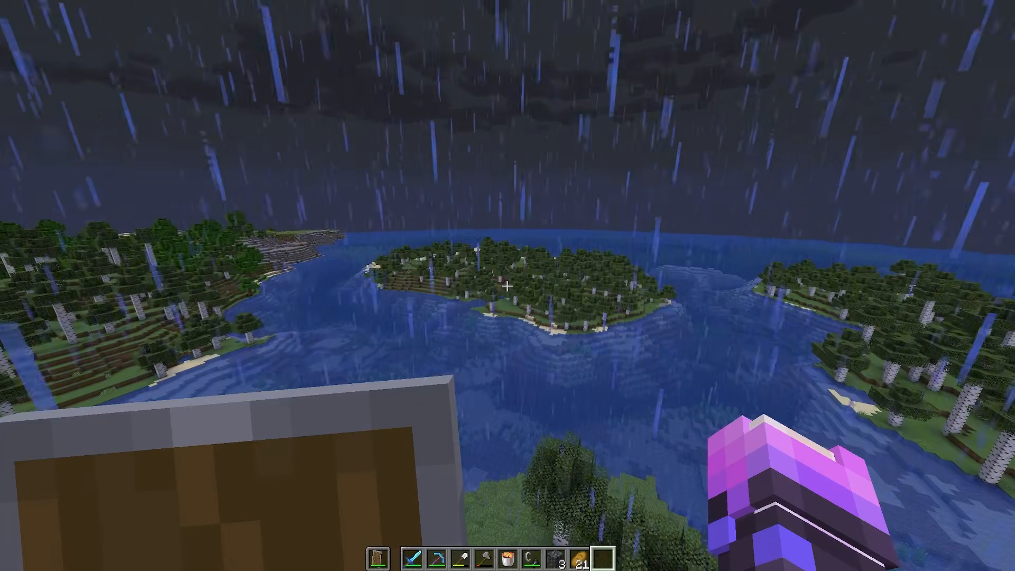